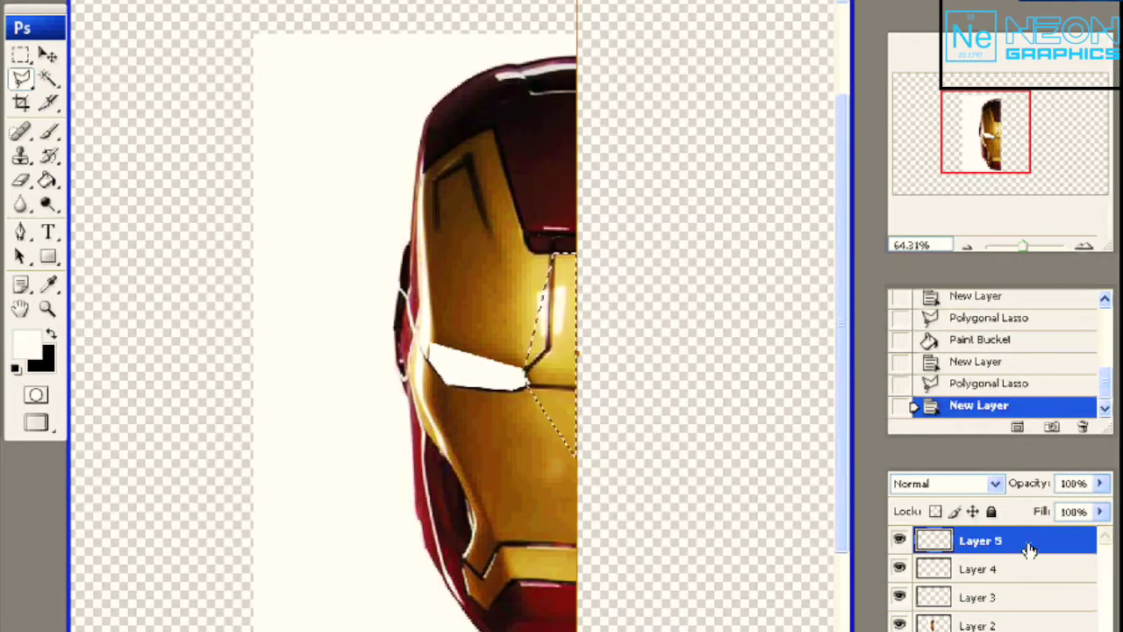
# Step: Outline the brow facet with the Polygonal Lasso and fill it dark brown on a new layer
pyautogui.click(25, 82)
pyautogui.click(446, 388)
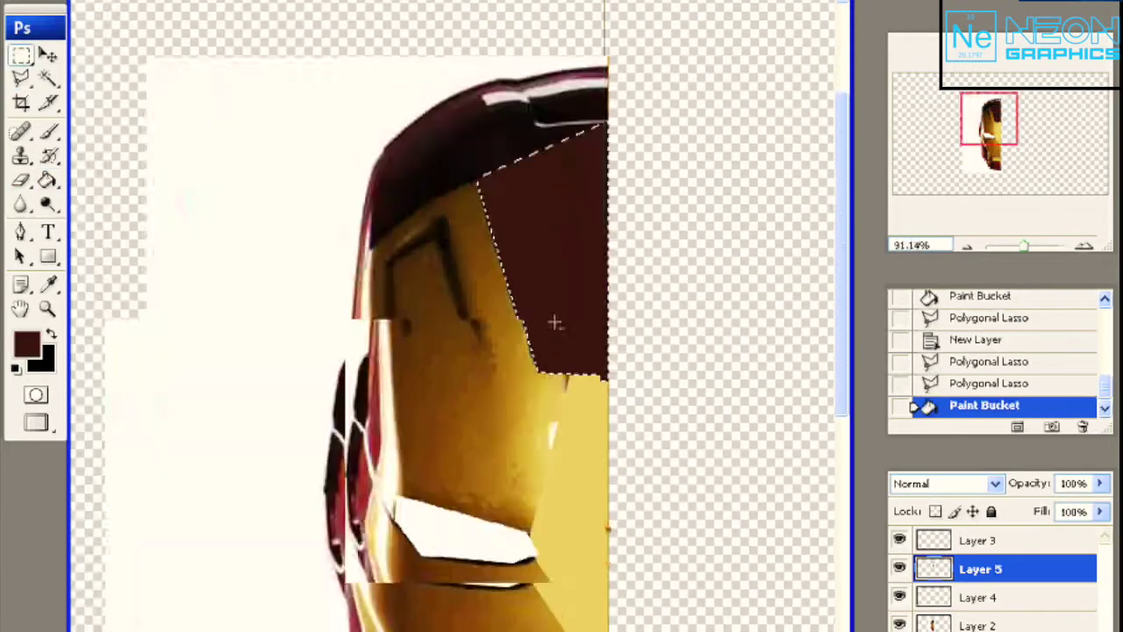
pyautogui.scroll(-3, 605, 579)
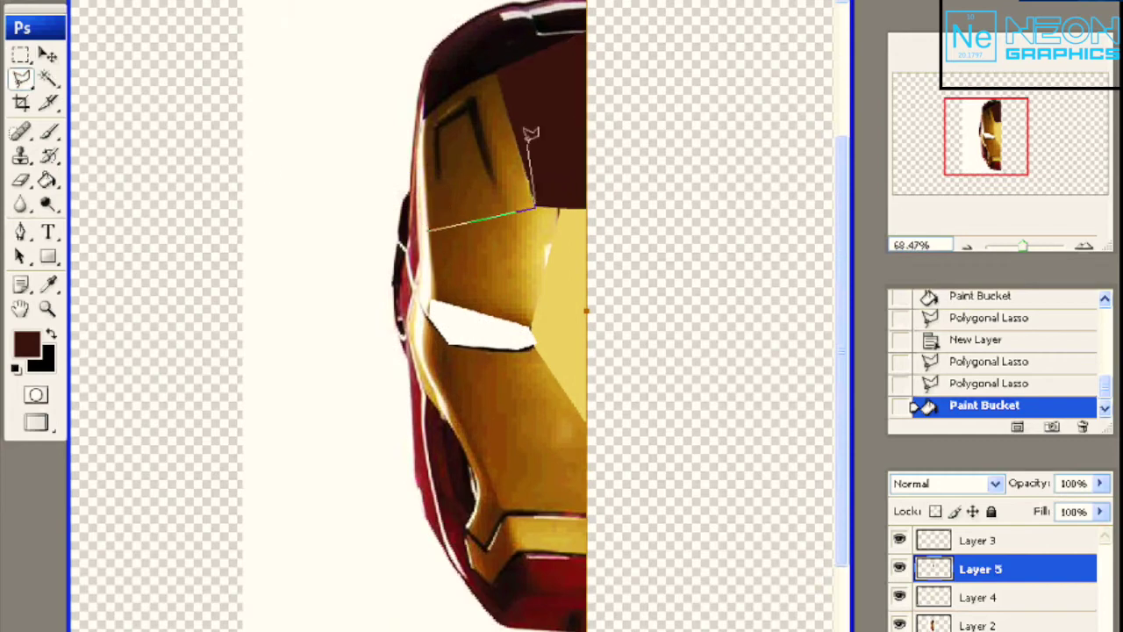
pyautogui.click(542, 195)
pyautogui.press('Tab')
pyautogui.click(432, 226)
pyautogui.press('Tab')
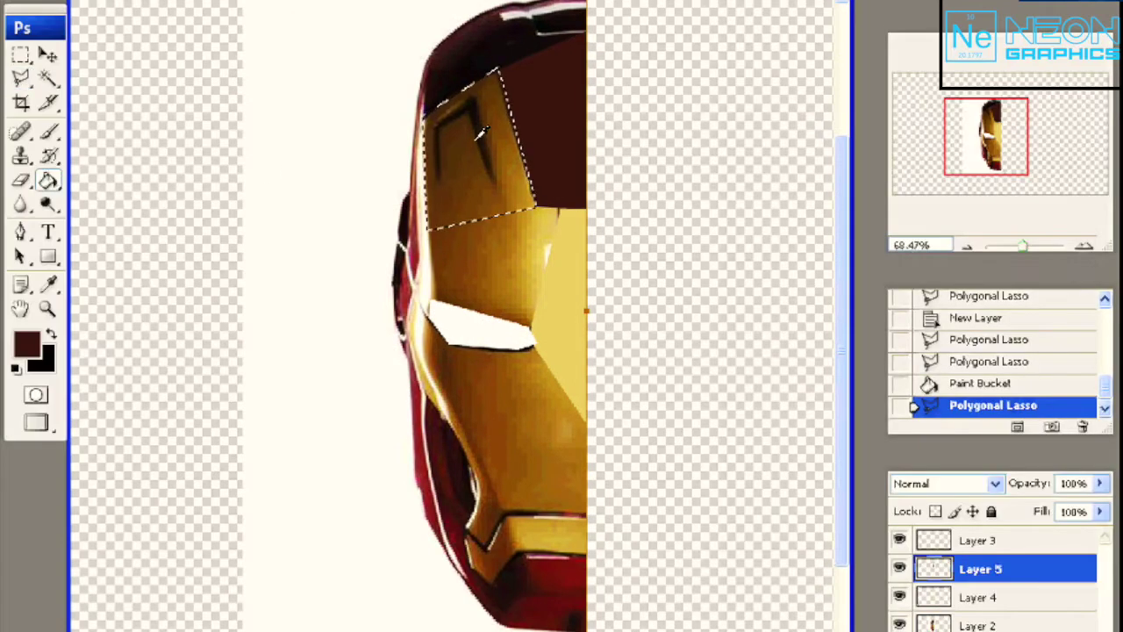
pyautogui.hotkey('ctrl', 'shift', 'alt', 'n')
pyautogui.click(478, 153)
pyautogui.hotkey('ctrl', 'd')
pyautogui.press('m')
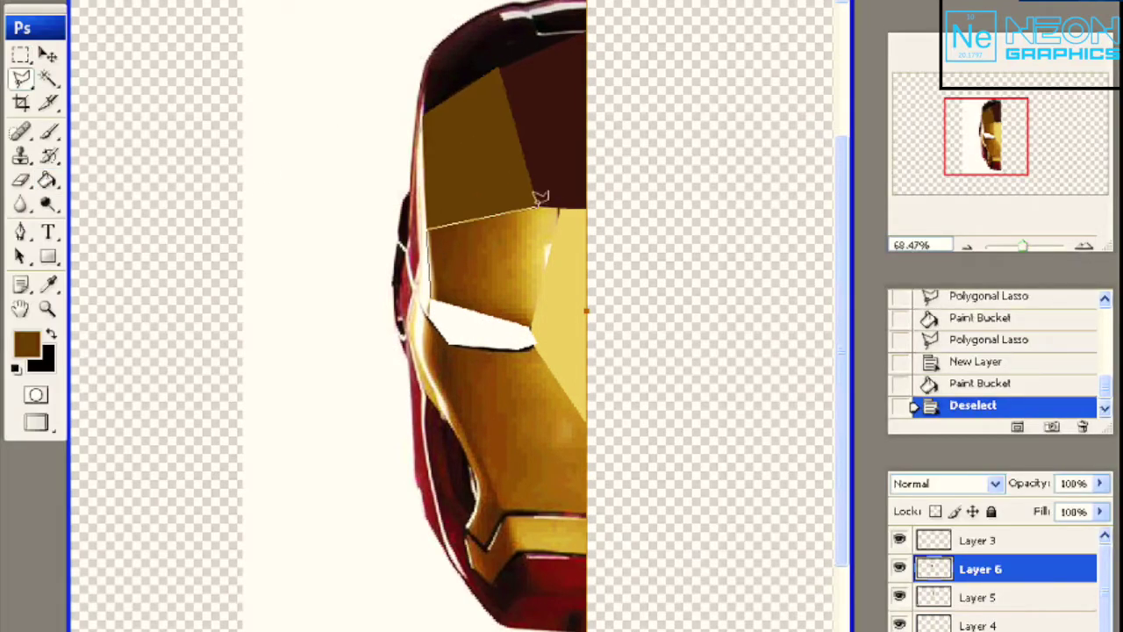
# Step: Fill the middle forehead facet with pale yellow on its own layer
pyautogui.click(430, 303)
pyautogui.hotkey('ctrl', 'shift', 'alt', 'n')
pyautogui.press('g')
pyautogui.click(515, 251)
pyautogui.press('m')
pyautogui.click(539, 448)
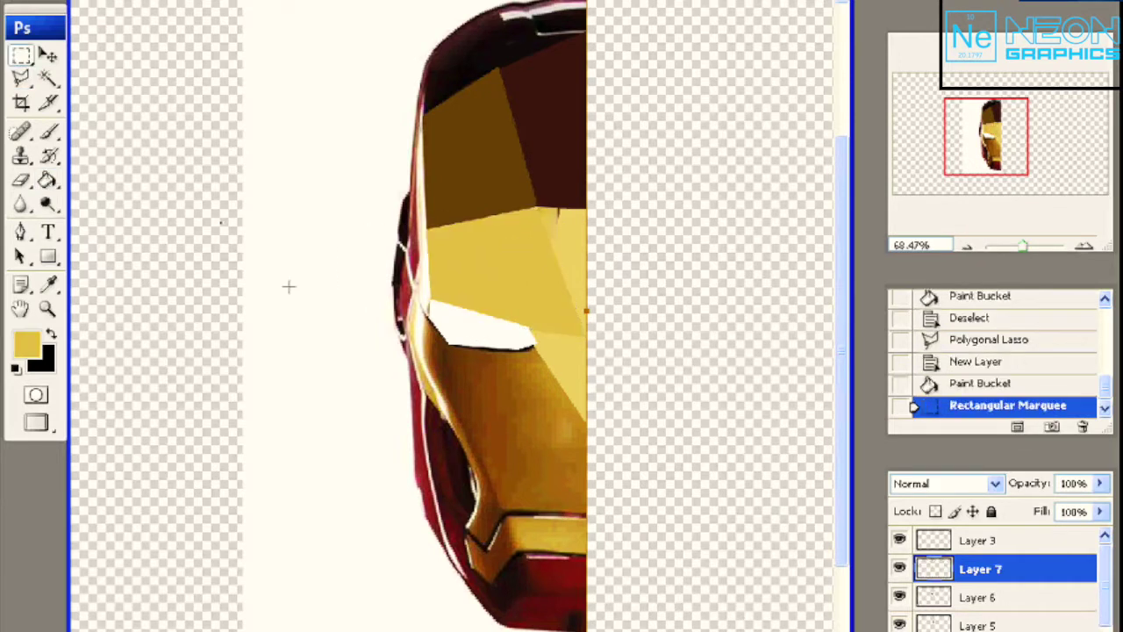
# Step: Fill the right-hand forehead facet with orange-gold on a new layer
pyautogui.click(535, 216)
pyautogui.hotkey('ctrl', 'shift', 'alt', 'n')
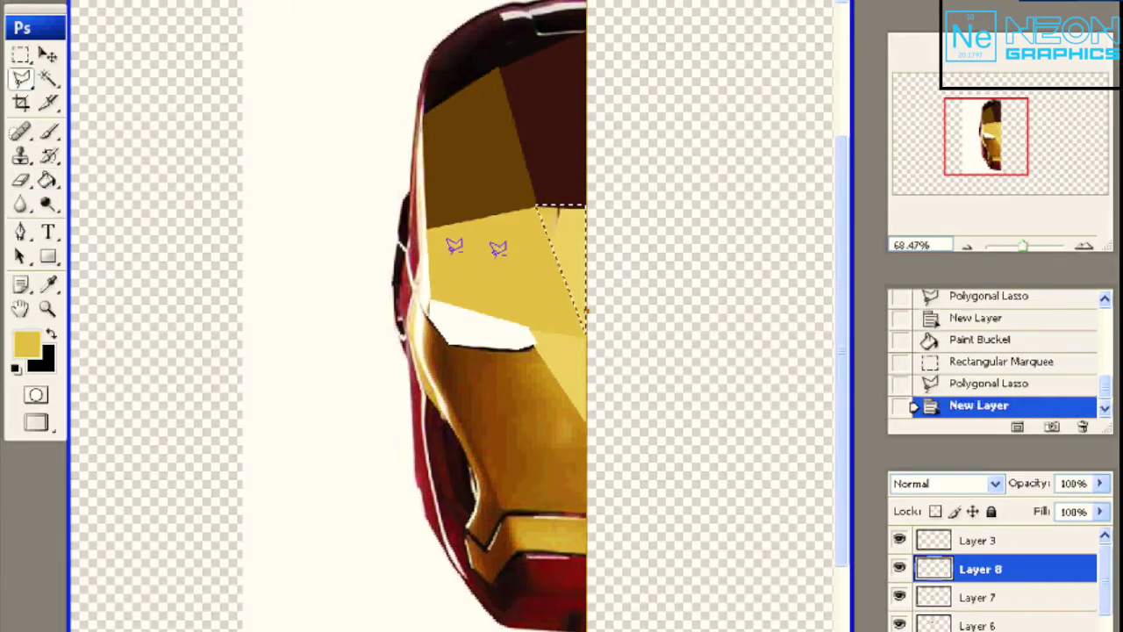
pyautogui.click(25, 336)
pyautogui.click(834, 306)
pyautogui.click(562, 263)
pyautogui.hotkey('ctrl', 'd')
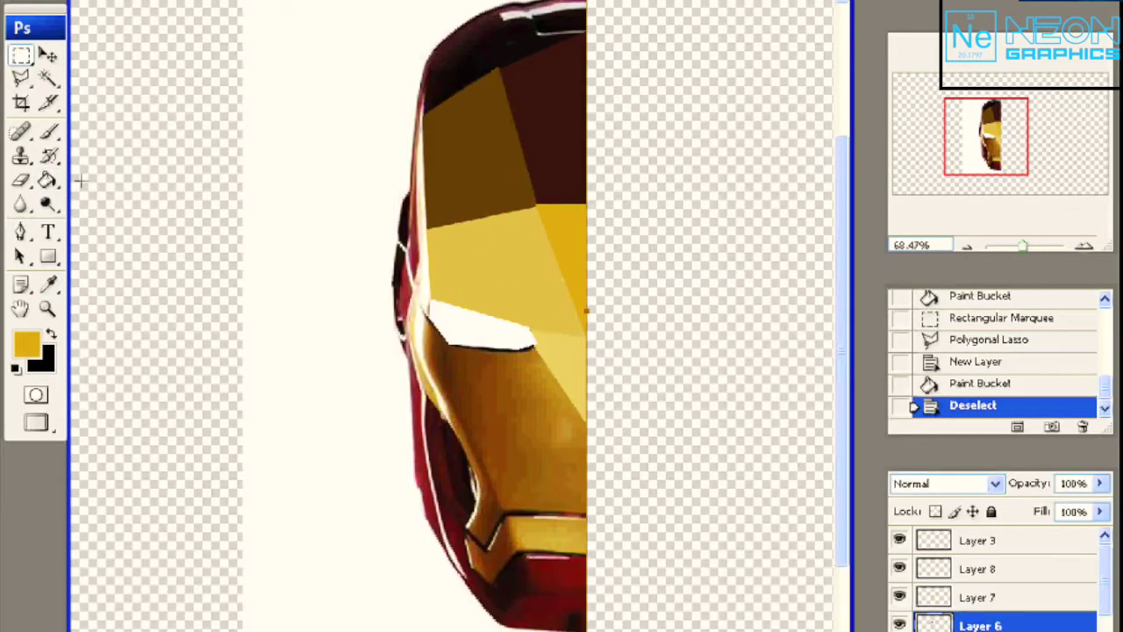
# Step: Magic-wand select the brown facet region and refill it with gold
pyautogui.press('w')
pyautogui.click(482, 184)
pyautogui.click(25, 342)
pyautogui.click(852, 306)
pyautogui.click(466, 150)
pyautogui.hotkey('ctrl', 'd')
# Step: Outline the top of the helmet and add a new layer for it
pyautogui.press('m')
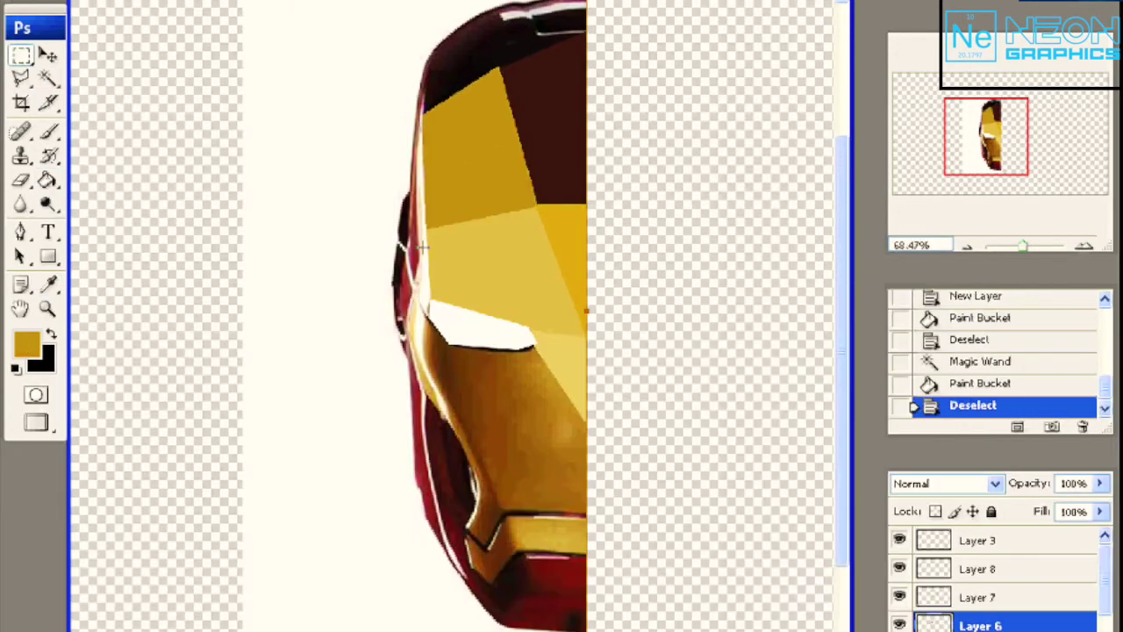
pyautogui.scroll(-3, 900, 625)
pyautogui.click(900, 625)
pyautogui.press('l')
pyautogui.click(427, 59)
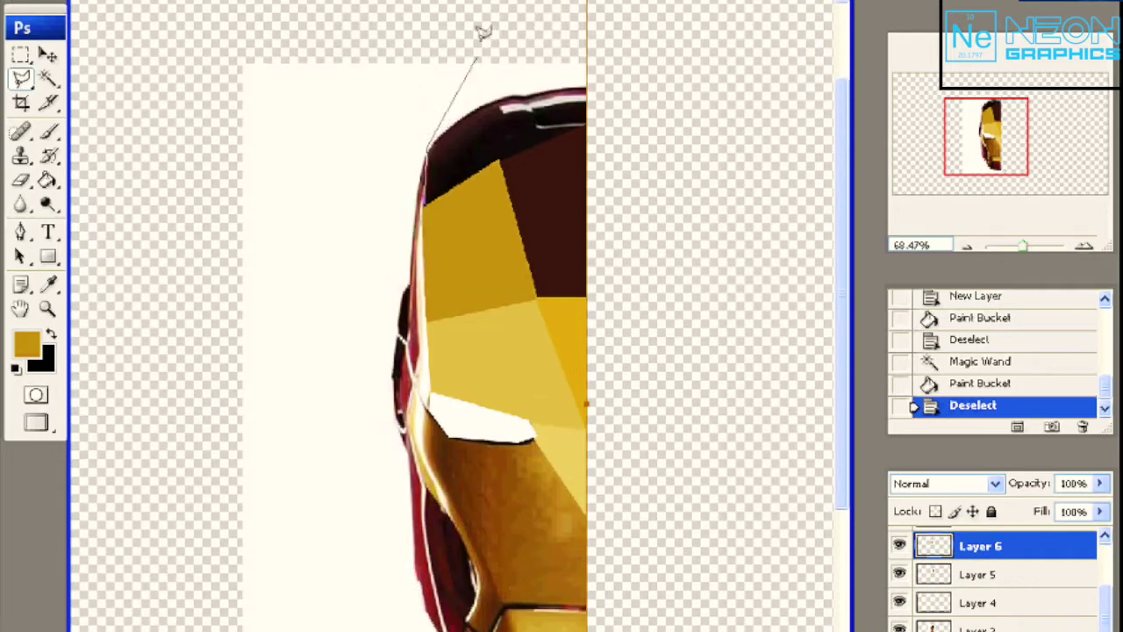
pyautogui.doubleClick(430, 195)
pyautogui.hotkey('ctrl', 'shift', 'alt', 'n')
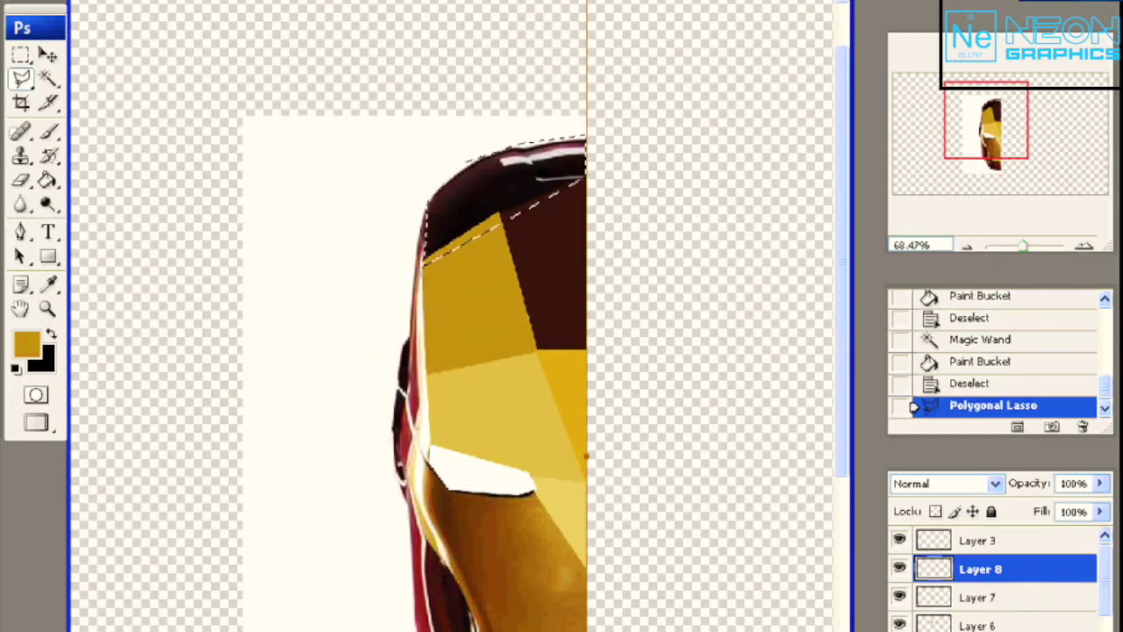
# Step: Sample the helmet's dark red, brighten it, and fill the top facet red
pyautogui.press('i')
pyautogui.click(535, 175)
pyautogui.click(25, 342)
pyautogui.moveTo(471, 530); pyautogui.dragTo(580, 434)
pyautogui.click(871, 308)
pyautogui.press('g')
pyautogui.click(475, 432)
pyautogui.hotkey('ctrl', 'd')
pyautogui.press('m')
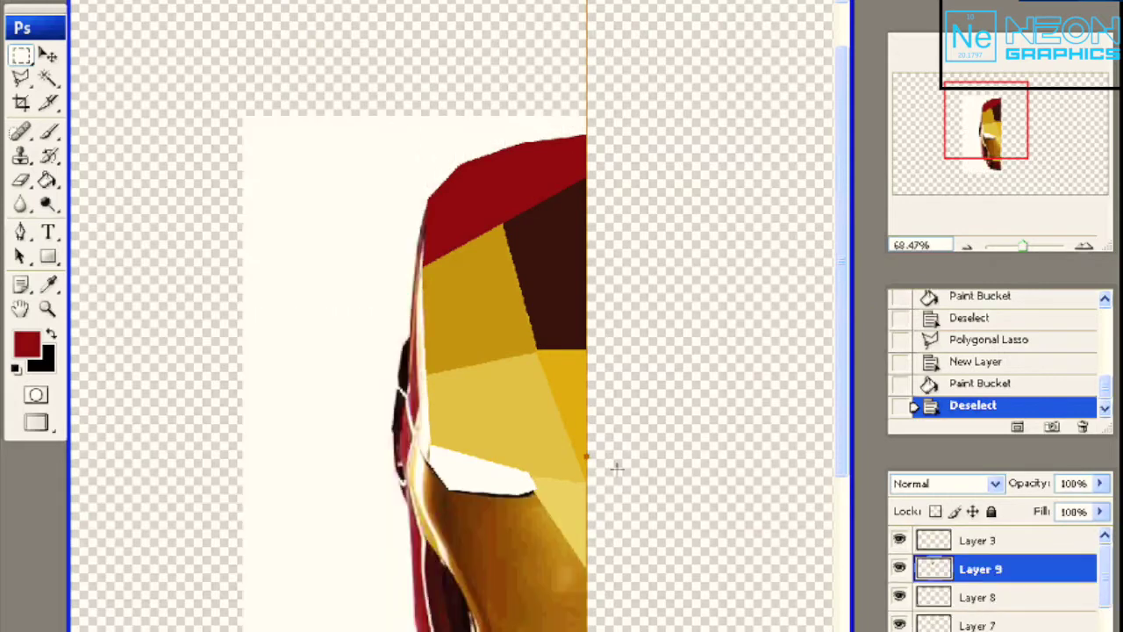
# Step: Fill a thin dark-red strip along the faceplate's left edge on a new layer
pyautogui.click(430, 195)
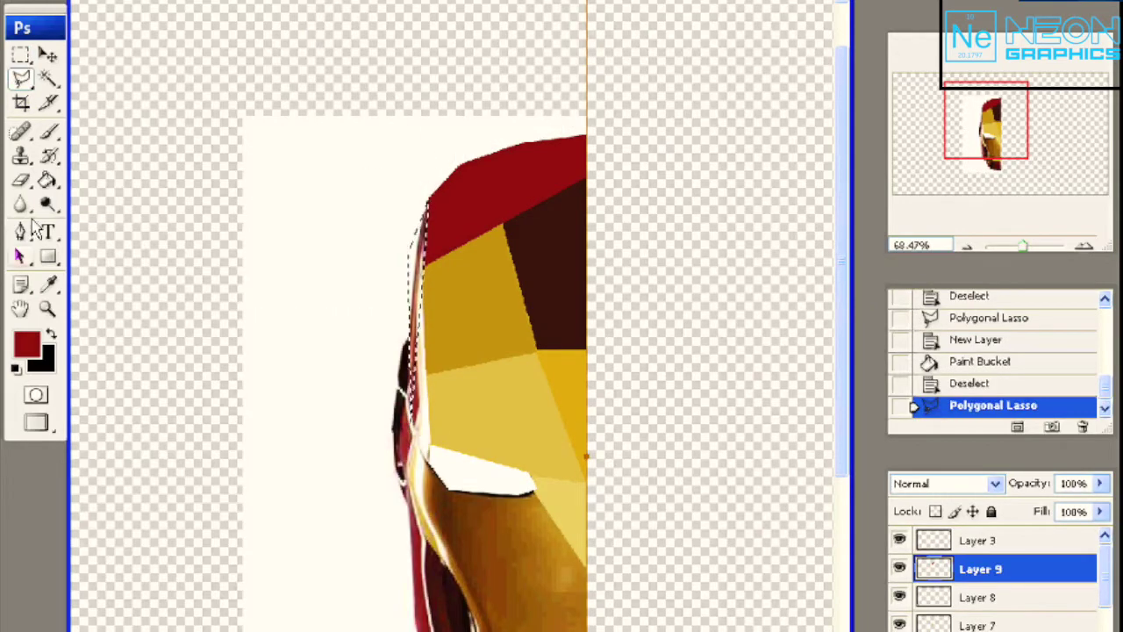
pyautogui.press('g')
pyautogui.hotkey('ctrl', 'shift', 'alt', 'n')
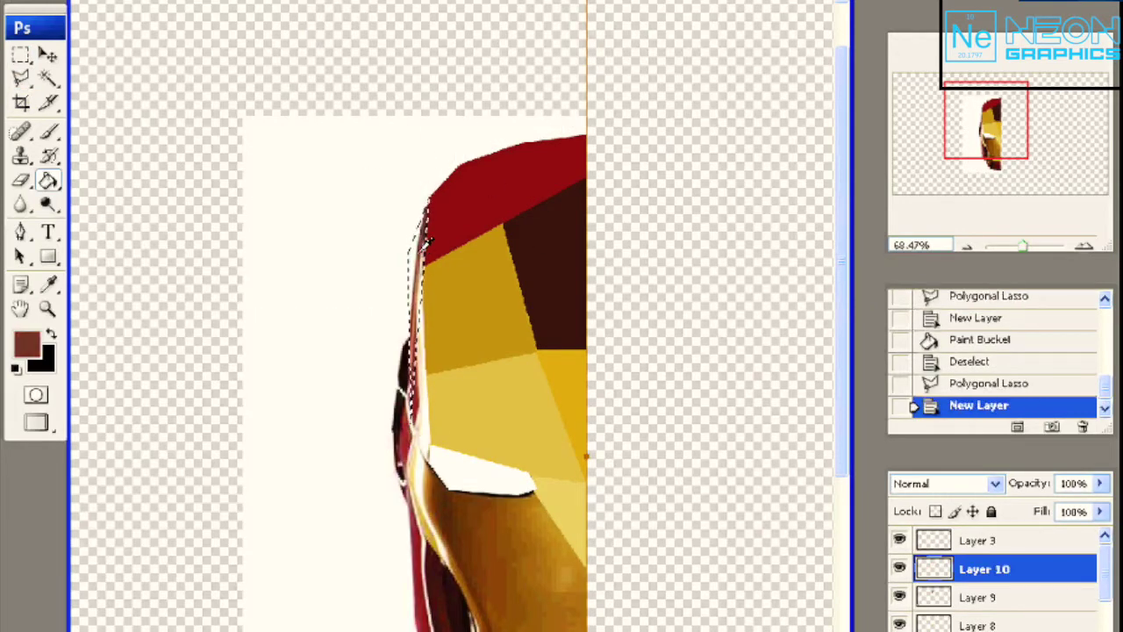
pyautogui.click(426, 246)
pyautogui.press('l')
pyautogui.hotkey('ctrl', 'd')
pyautogui.scroll(-3, 491, 316)
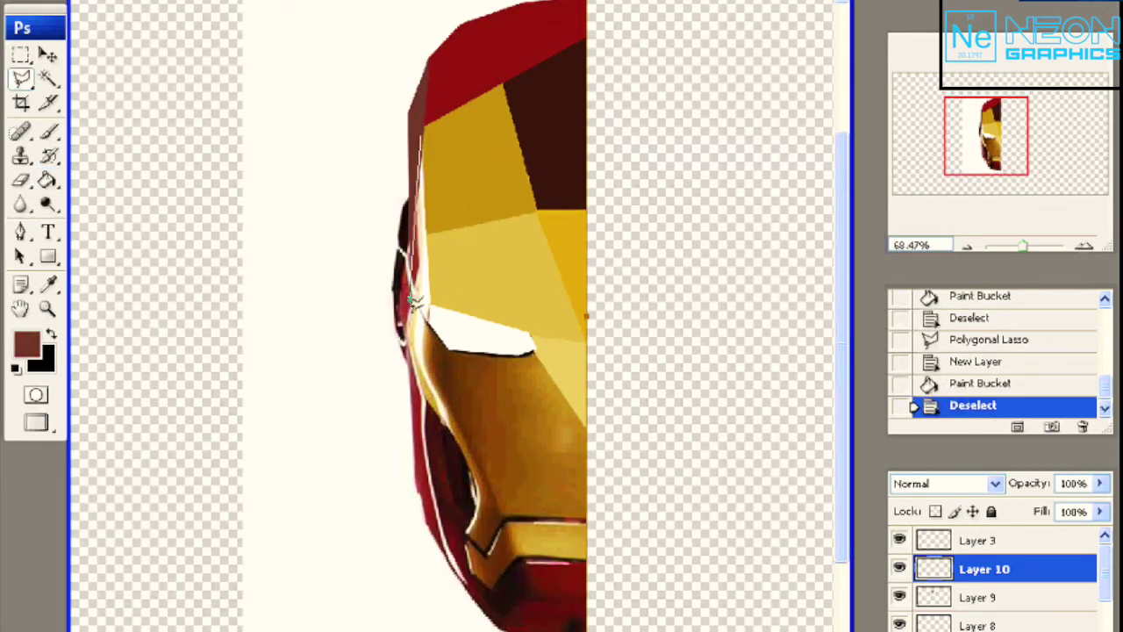
# Step: Fill the narrow faceplate edge strip with brownish red on a new layer
pyautogui.click(421, 120)
pyautogui.hotkey('ctrl', 'shift', 'alt', 'n')
pyautogui.scroll(3, 421, 120)
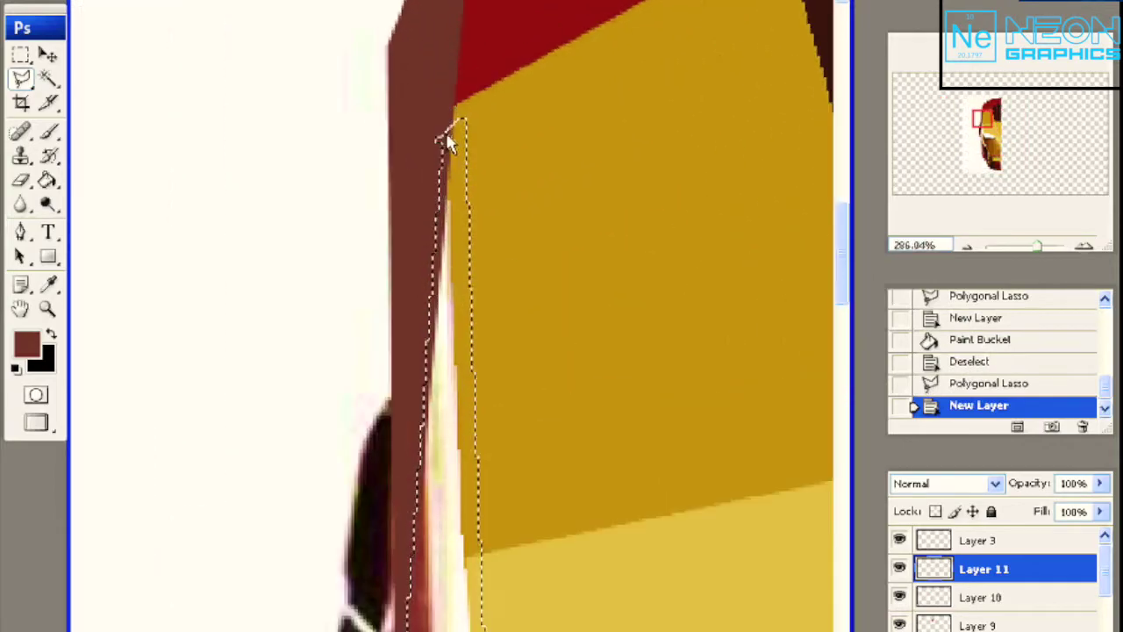
pyautogui.click(452, 112)
pyautogui.press('g')
pyautogui.click(26, 343)
pyautogui.press('Return')
pyautogui.click(457, 175)
pyautogui.hotkey('ctrl', 'd')
pyautogui.scroll(-3, 456, 176)
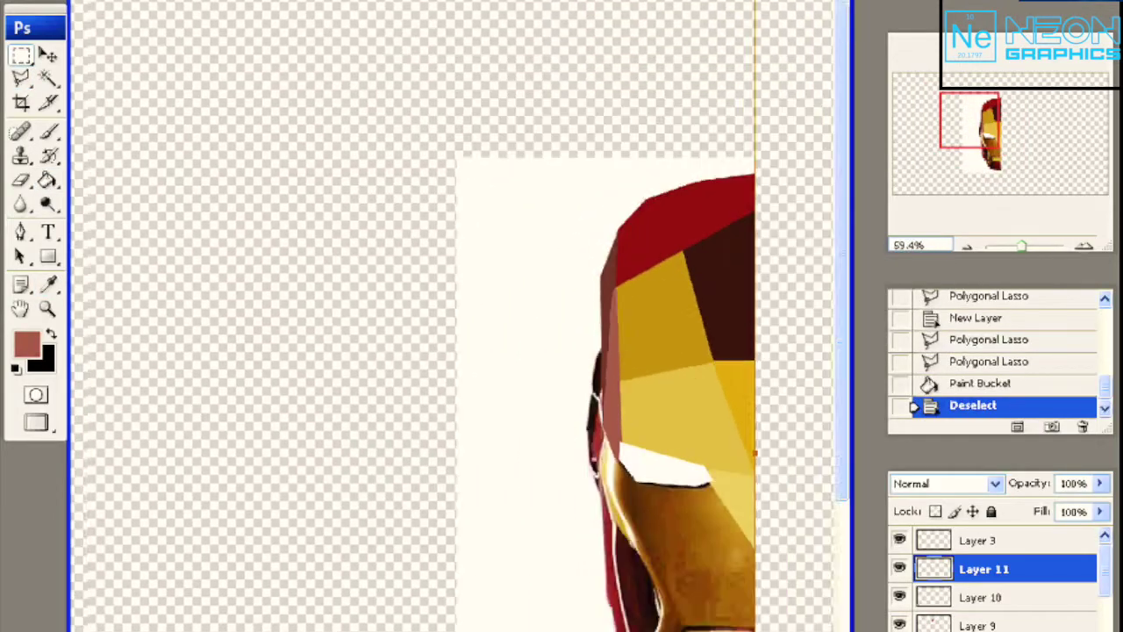
pyautogui.scroll(-2, 456, 175)
pyautogui.scroll(1, 472, 338)
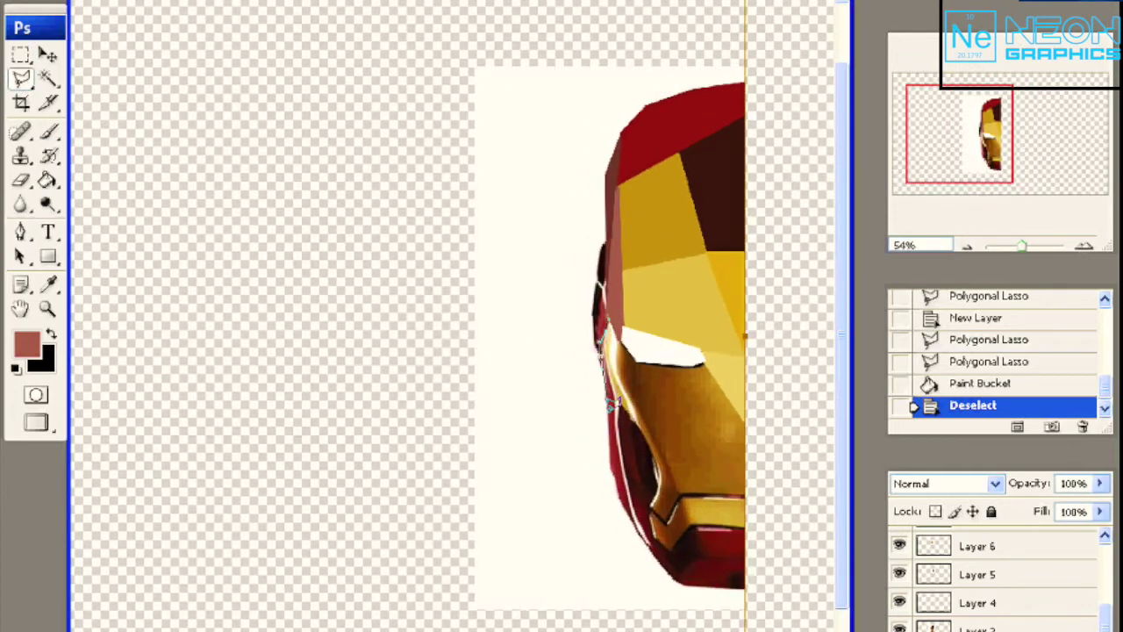
# Step: Fill the area around the eye with yellow on its own layer
pyautogui.click(703, 351)
pyautogui.press('g')
pyautogui.click(26, 342)
pyautogui.click(818, 318)
pyautogui.click(649, 386)
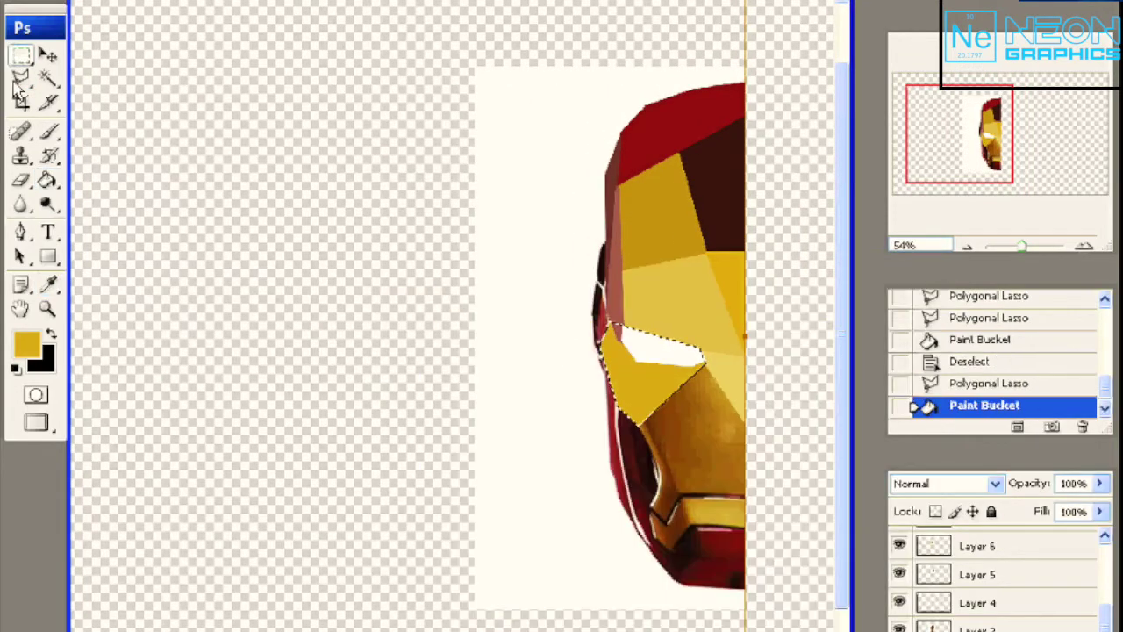
pyautogui.scroll(3, 1108, 569)
pyautogui.hotkey('ctrl', 'z')
pyautogui.hotkey('ctrl', 'shift', 'alt', 'n')
pyautogui.click(649, 378)
pyautogui.hotkey('ctrl', 'd')
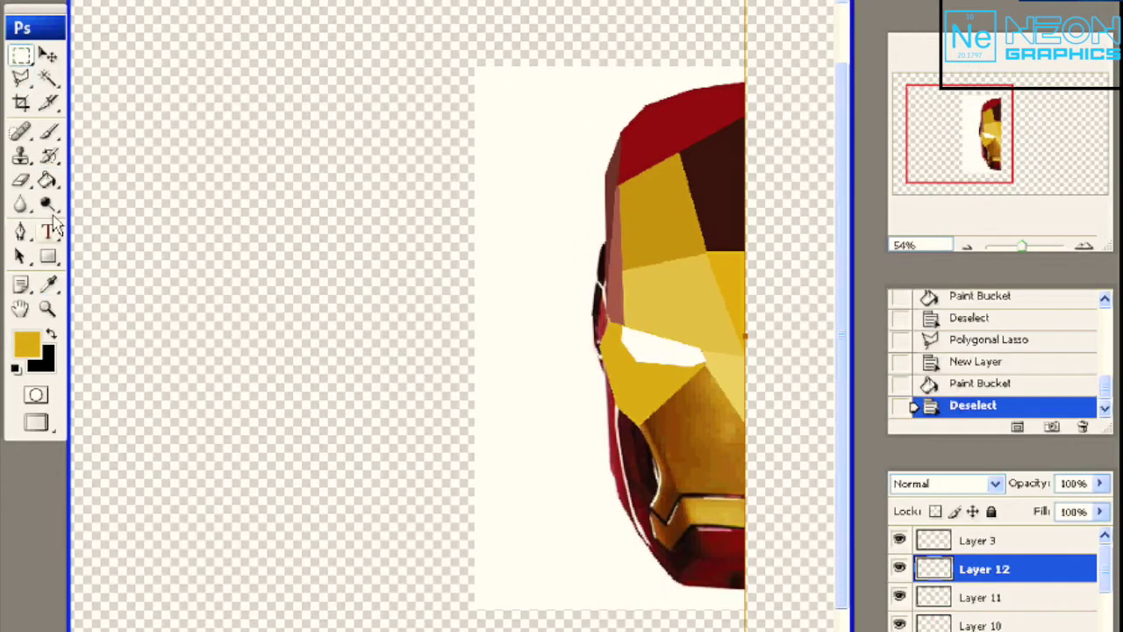
# Step: Fill the triangle below the eye with gold on a new layer
pyautogui.click(641, 428)
pyautogui.doubleClick(704, 361)
pyautogui.hotkey('ctrl', 'shift', 'alt', 'n')
pyautogui.press('g')
pyautogui.click(26, 342)
pyautogui.click(870, 306)
pyautogui.click(676, 421)
pyautogui.click(21, 78)
pyautogui.hotkey('ctrl', 'd')
# Step: Fill the next cheek triangle gold, then hide the reference photo to check
pyautogui.doubleClick(702, 496)
pyautogui.hotkey('ctrl', 'shift', 'alt', 'n')
pyautogui.click(719, 439)
pyautogui.hotkey('ctrl', 'd')
pyautogui.scroll(-5, 1000, 580)
pyautogui.click(899, 627)
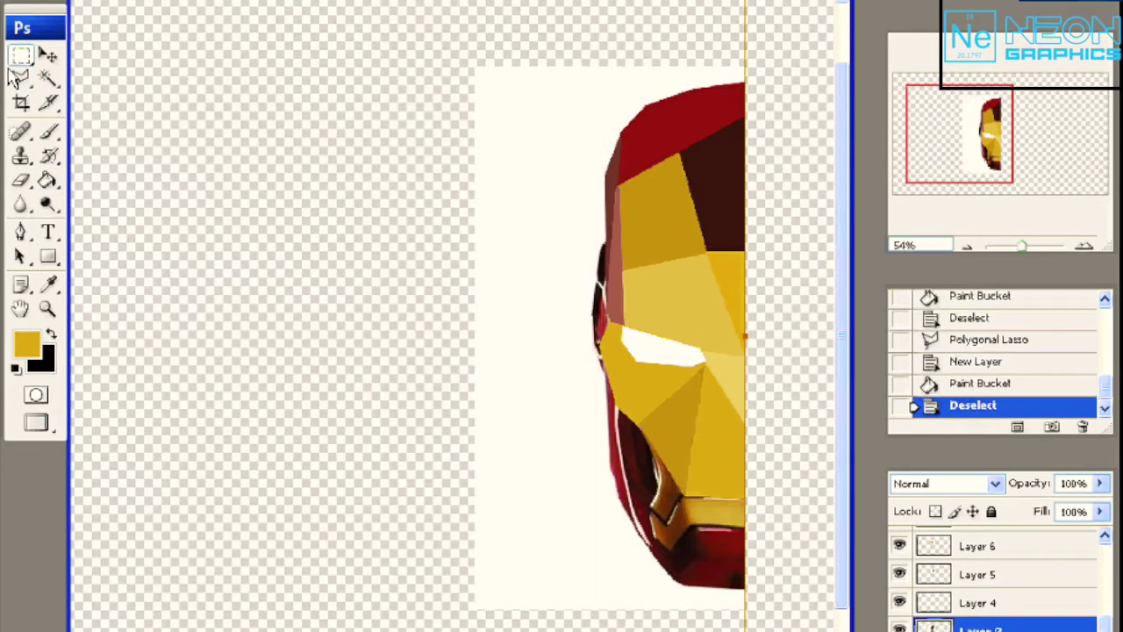
# Step: Fill a forehead triangle with darker gold on its own layer
pyautogui.click(670, 151)
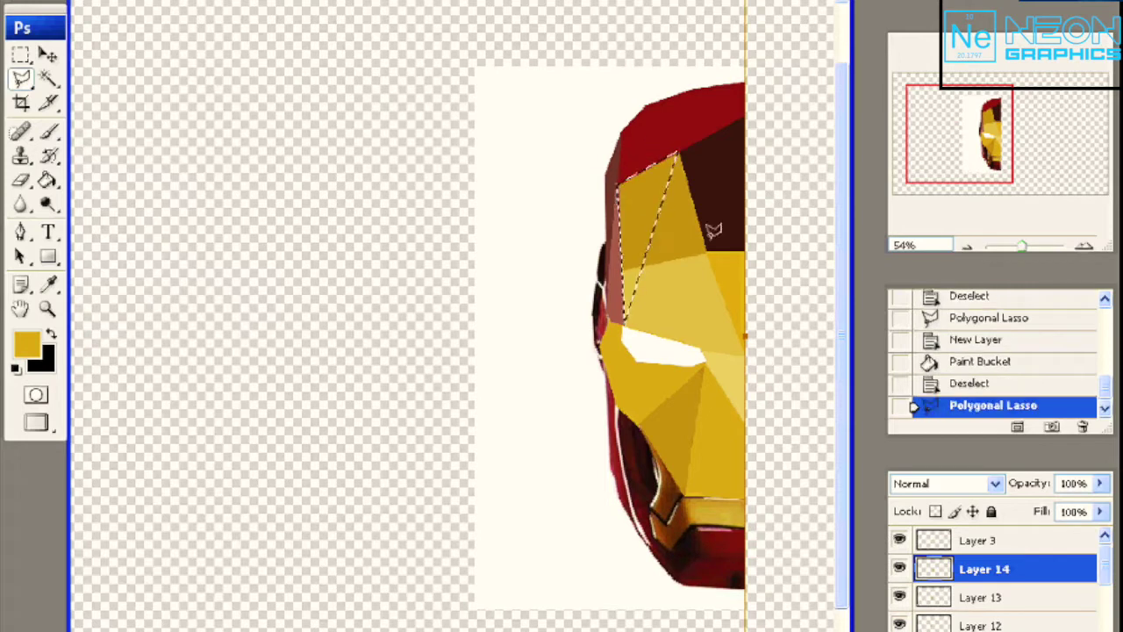
pyautogui.keyDown('alt'); pyautogui.click(689, 418); pyautogui.keyUp('alt')
pyautogui.click(656, 217)
pyautogui.hotkey('ctrl', 'shift', 'alt', 'n')
pyautogui.click(631, 220)
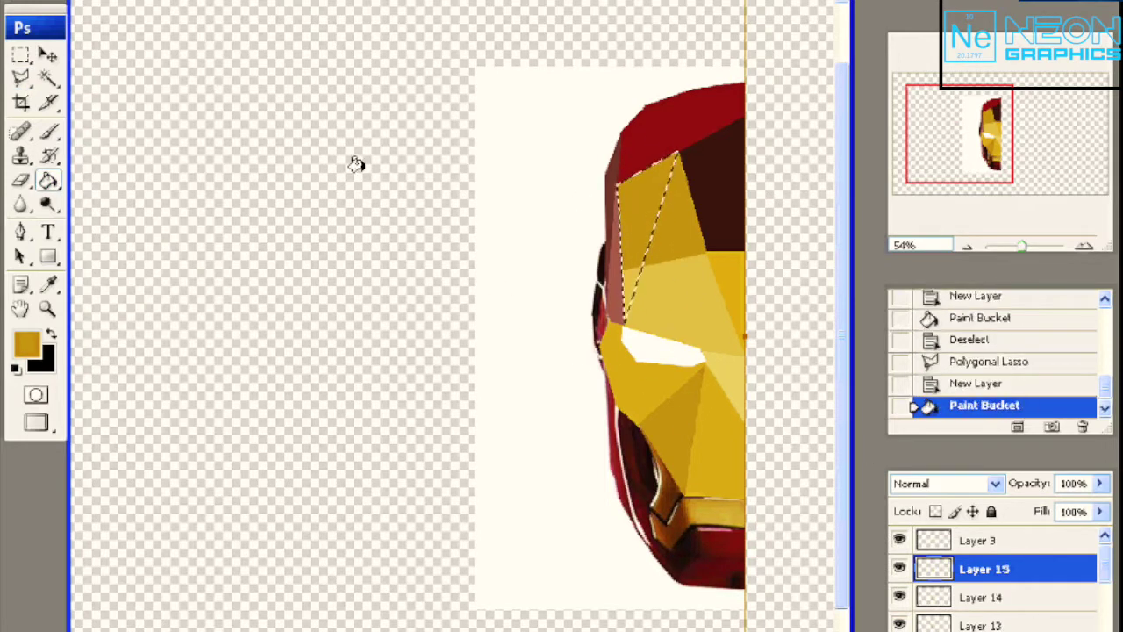
pyautogui.press('l')
# Step: Fill another cheek triangle with gold on a new layer
pyautogui.doubleClick(705, 344)
pyautogui.hotkey('ctrl', 'shift', 'alt', 'n')
pyautogui.press('g')
pyautogui.click(654, 257)
pyautogui.hotkey('ctrl', 'd')
pyautogui.press('m')
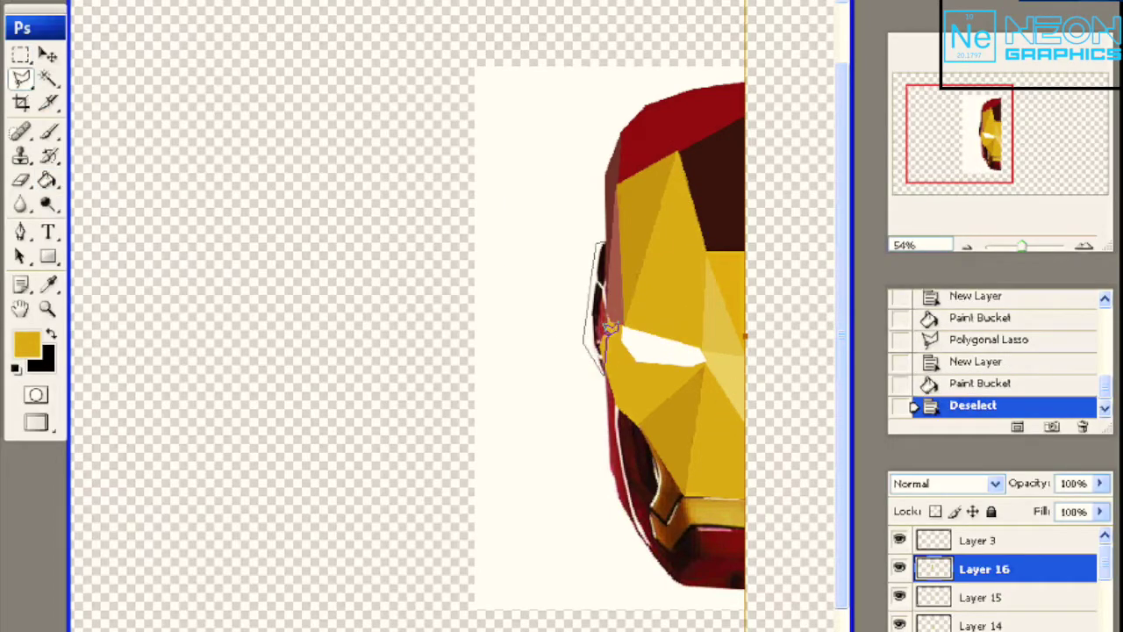
# Step: Add a dark-brown panel beside the eye and adjust its layer order
pyautogui.click(609, 235)
pyautogui.hotkey('ctrl', 'shift', 'alt', 'n')
pyautogui.click(597, 299)
pyautogui.press('m')
pyautogui.hotkey('ctrl', 'd')
pyautogui.hotkey('ctrl', 'shift', '[')
pyautogui.moveTo(983, 625); pyautogui.dragTo(978, 562)
pyautogui.press('l')
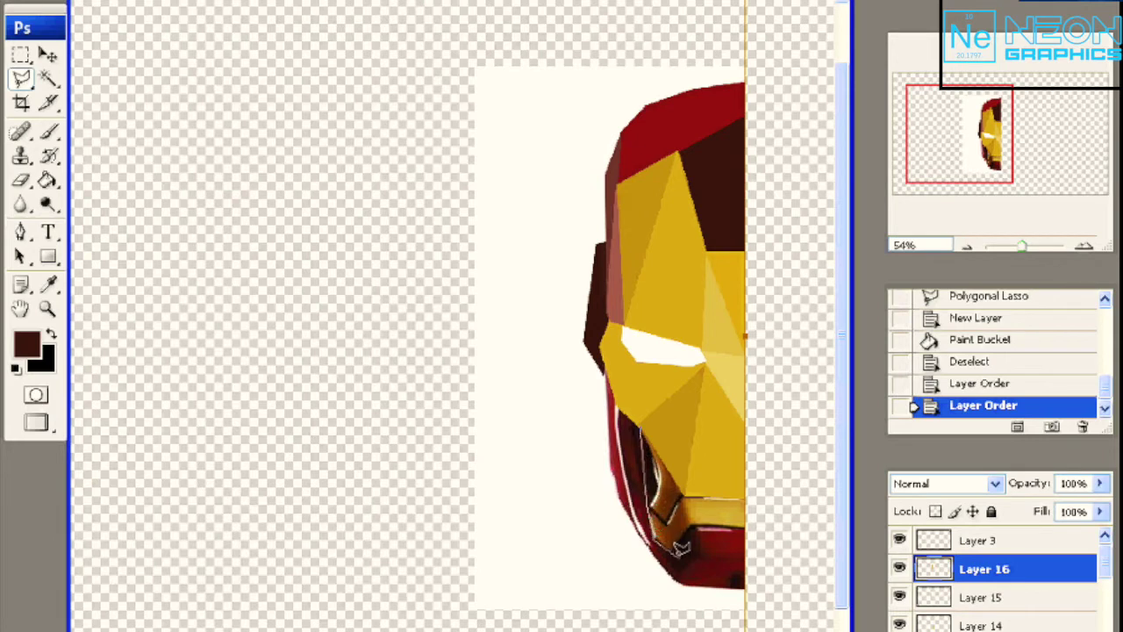
# Step: Fill the lower cheek sliver with yellow
pyautogui.click(651, 416)
pyautogui.press('g')
pyautogui.keyDown('alt'); pyautogui.click(694, 439); pyautogui.keyUp('alt')
pyautogui.click(667, 492)
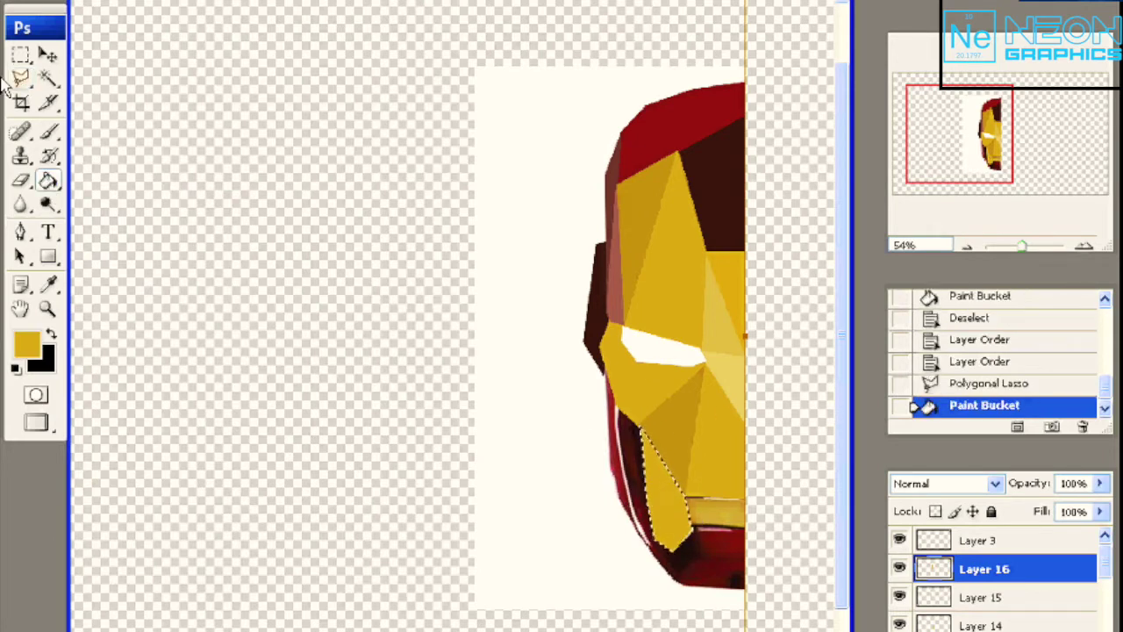
# Step: Fill the lower faceplate slot with darker yellow on a new layer
pyautogui.click(691, 492)
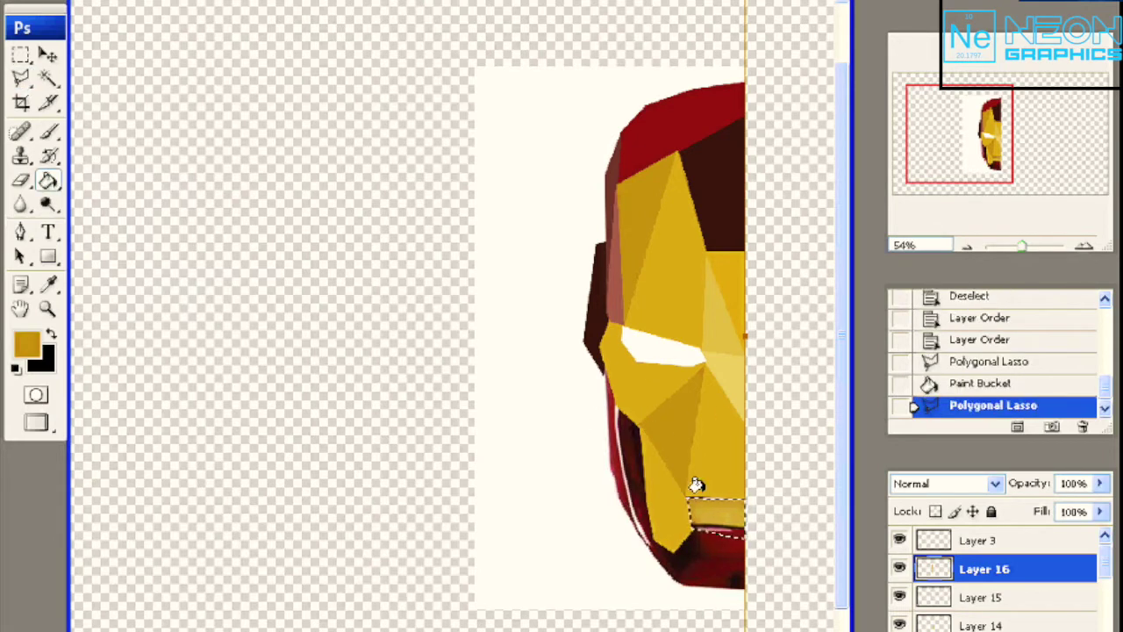
pyautogui.hotkey('ctrl', 'd')
pyautogui.hotkey('ctrl', 'z')
pyautogui.hotkey('ctrl', 'shift', 'alt', 'n')
pyautogui.press('g')
pyautogui.click(718, 507)
pyautogui.press('m')
pyautogui.hotkey('ctrl', 'd')
pyautogui.moveTo(722, 527); pyautogui.dragTo(802, 547)
pyautogui.hotkey('ctrl', 'z')
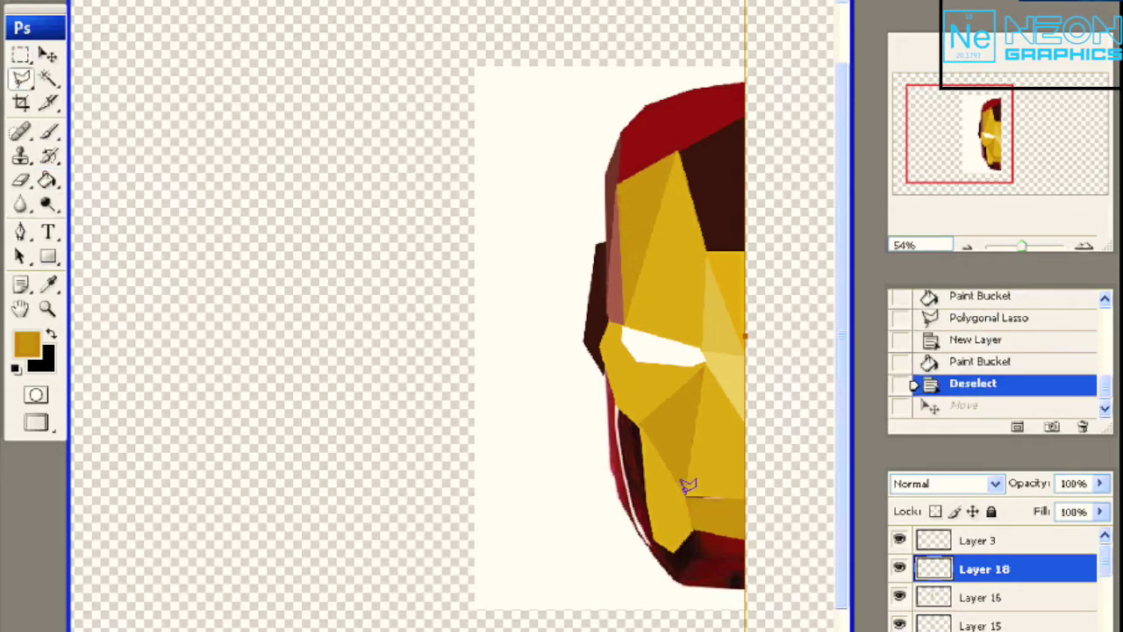
# Step: Outline the cheek strip, add its layer, and swap foreground and background colours
pyautogui.click(686, 495)
pyautogui.hotkey('ctrl', 'shift', 'alt', 'n')
pyautogui.press('x')
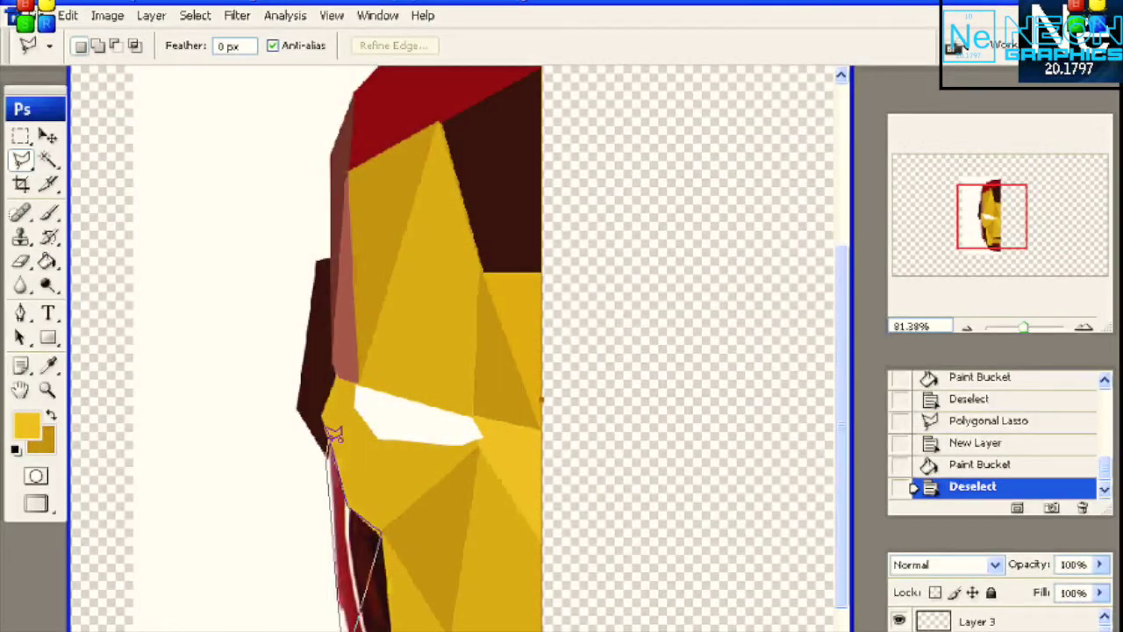
# Step: Fill the traced cheek strip on its own new layer and deselect
pyautogui.hotkey('ctrl', 'shift', 'alt', 'n')
pyautogui.click(356, 535)
pyautogui.hotkey('ctrl', 'd')
pyautogui.scroll(-3, 421, 351)
pyautogui.press('l')
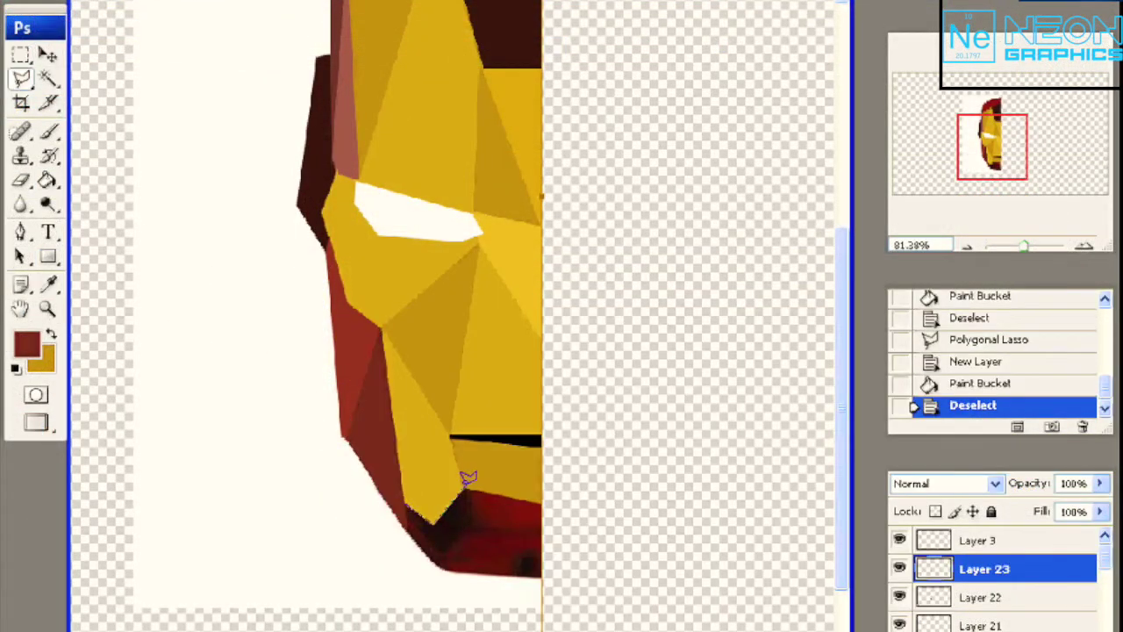
pyautogui.scroll(3, 397, 507)
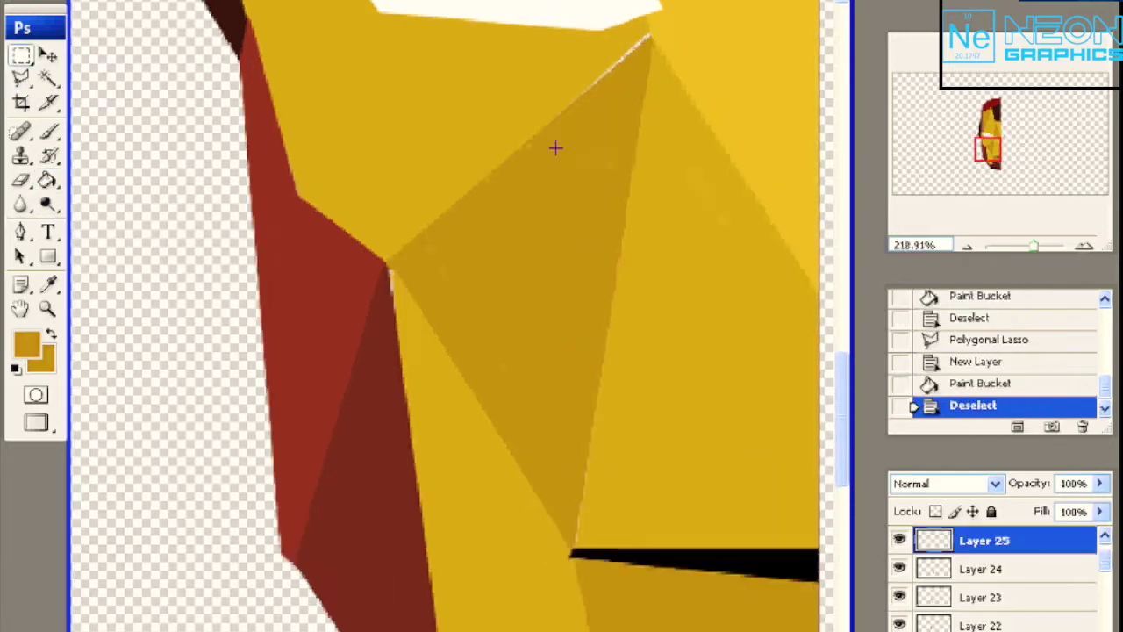
# Step: Fill a new facet beside the eye slit with yellow on its own layer
pyautogui.scroll(2, 653, 21)
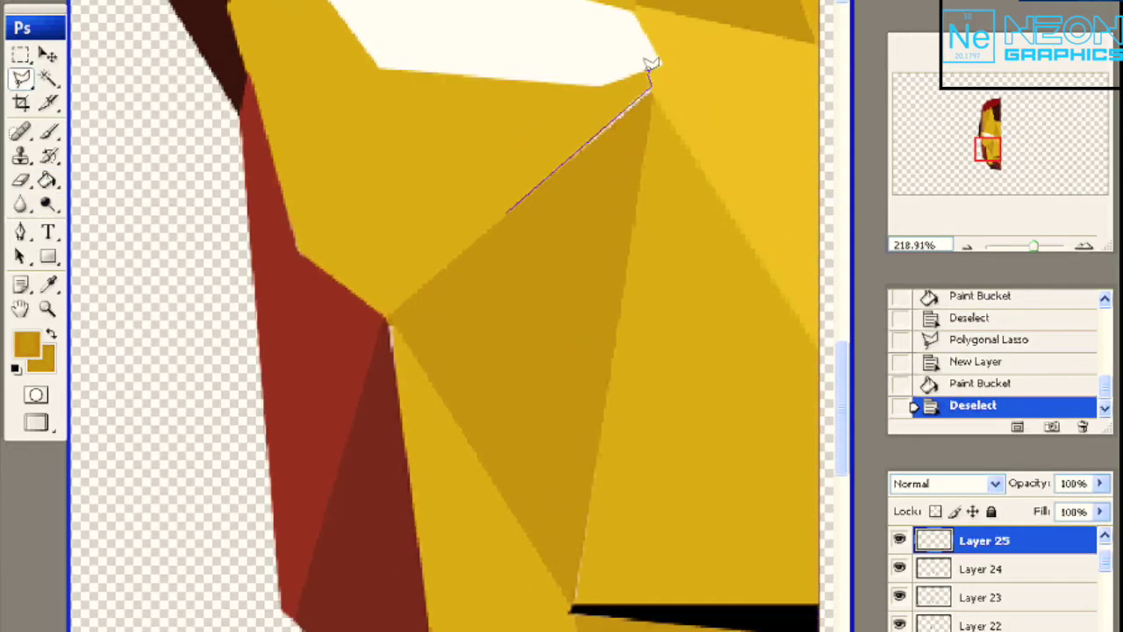
pyautogui.doubleClick(568, 158)
pyautogui.click(656, 79)
pyautogui.hotkey('ctrl', 'shift', 'alt', 'n')
pyautogui.click(47, 180)
pyautogui.click(614, 140)
pyautogui.hotkey('ctrl', 'd')
# Step: Fill the next facet and a small yellow wedge under the eye corner
pyautogui.doubleClick(639, 255)
pyautogui.press('g')
pyautogui.click(635, 125)
pyautogui.hotkey('ctrl', 'd')
pyautogui.press('m')
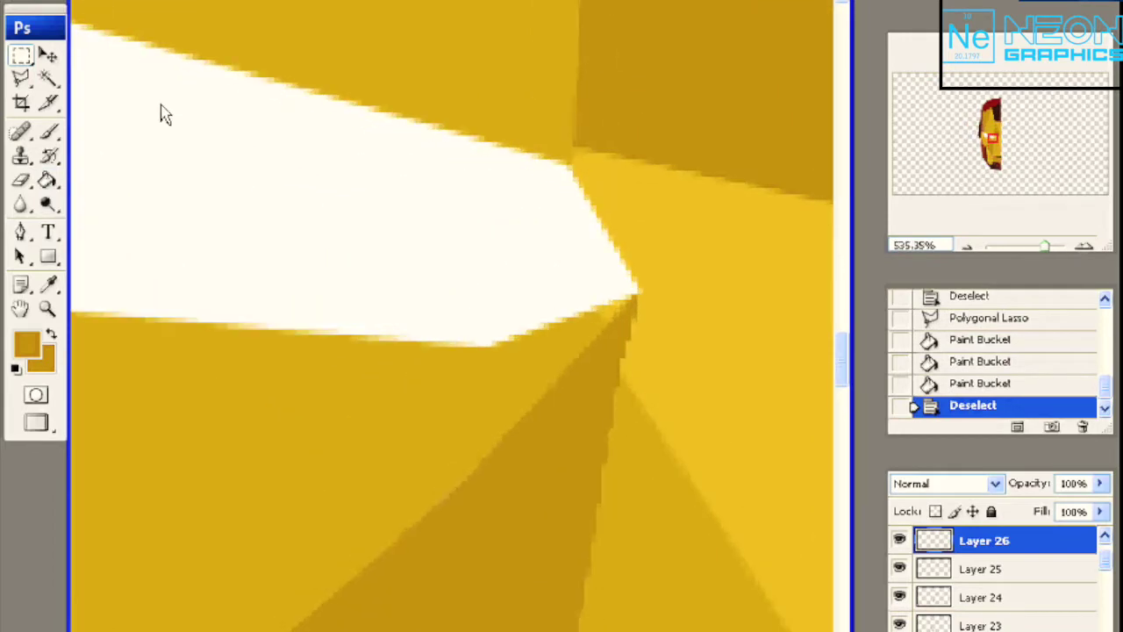
pyautogui.doubleClick(628, 292)
pyautogui.hotkey('ctrl', 'shift', 'alt', 'n')
pyautogui.click(606, 334)
pyautogui.press('l')
# Step: Clear a stray patch from the Layer 26 facet layer
pyautogui.hotkey('alt', '[')
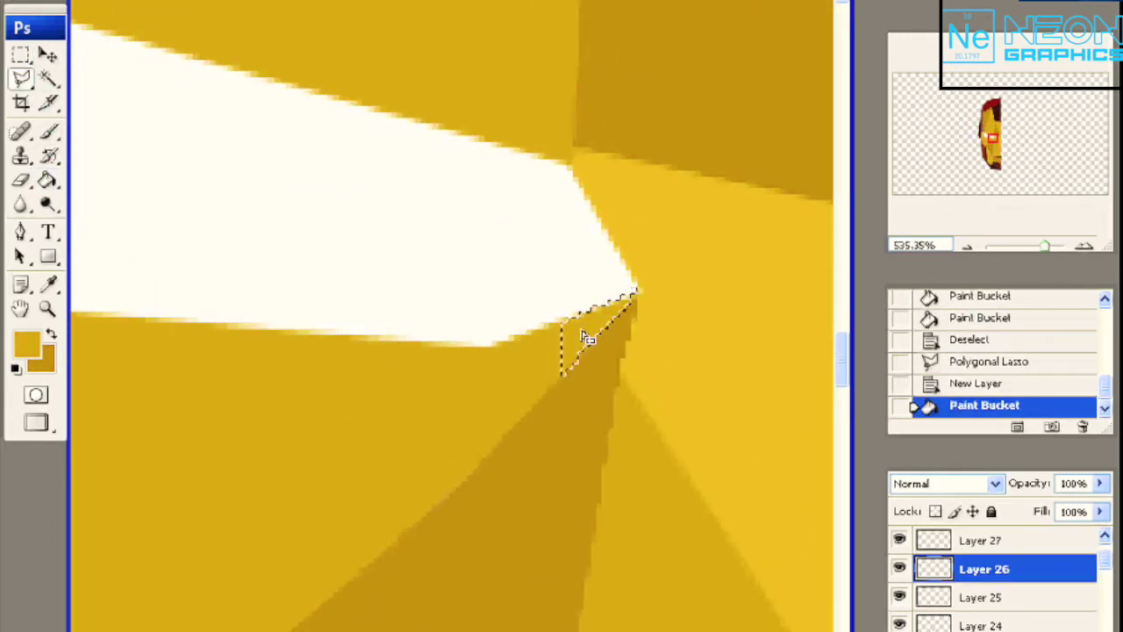
pyautogui.hotkey('ctrl', 'd')
pyautogui.click(637, 296)
pyautogui.doubleClick(640, 201)
pyautogui.press('Delete')
pyautogui.press('m')
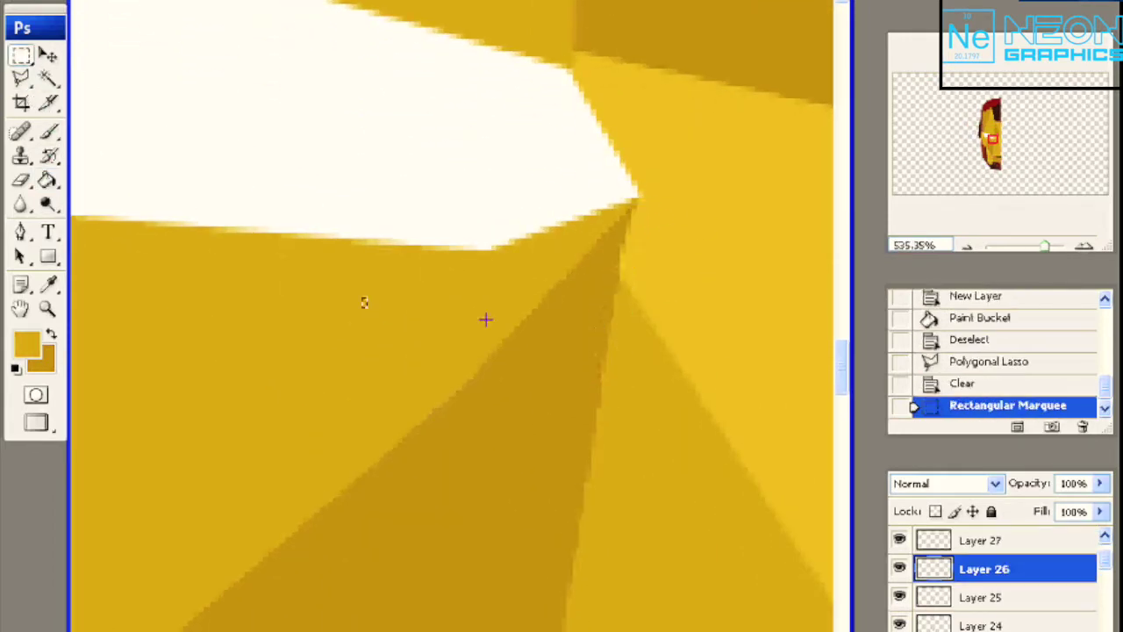
pyautogui.hotkey('ctrl', 'd')
pyautogui.press('l')
# Step: Fill a long facet toward the lower right with yellow
pyautogui.click(732, 537)
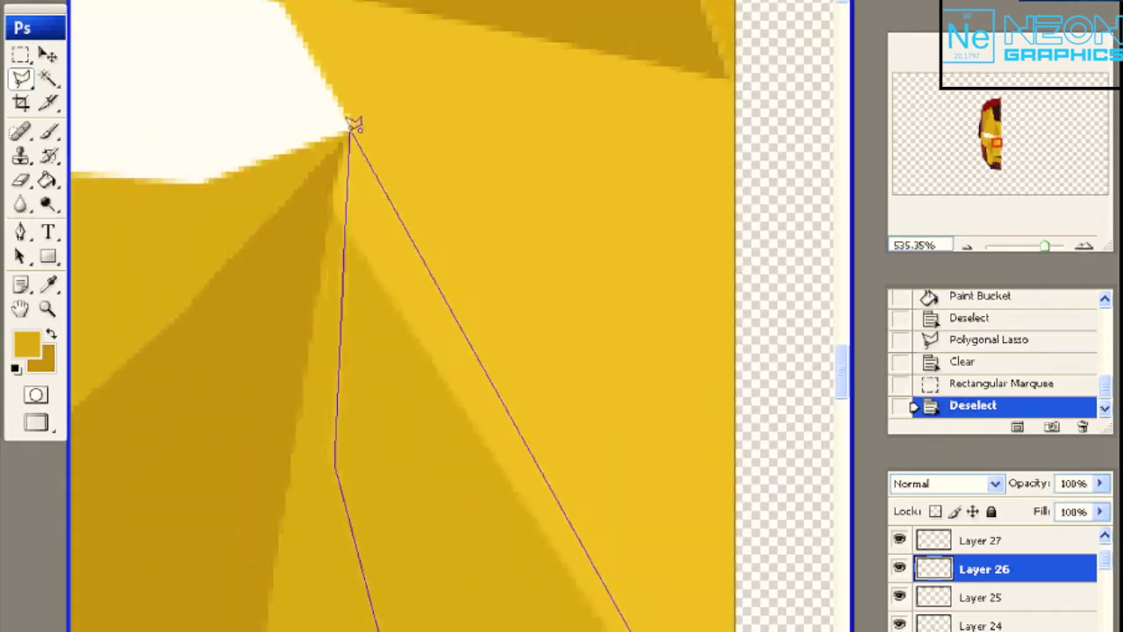
pyautogui.press('Return')
pyautogui.press('g')
pyautogui.click(387, 367)
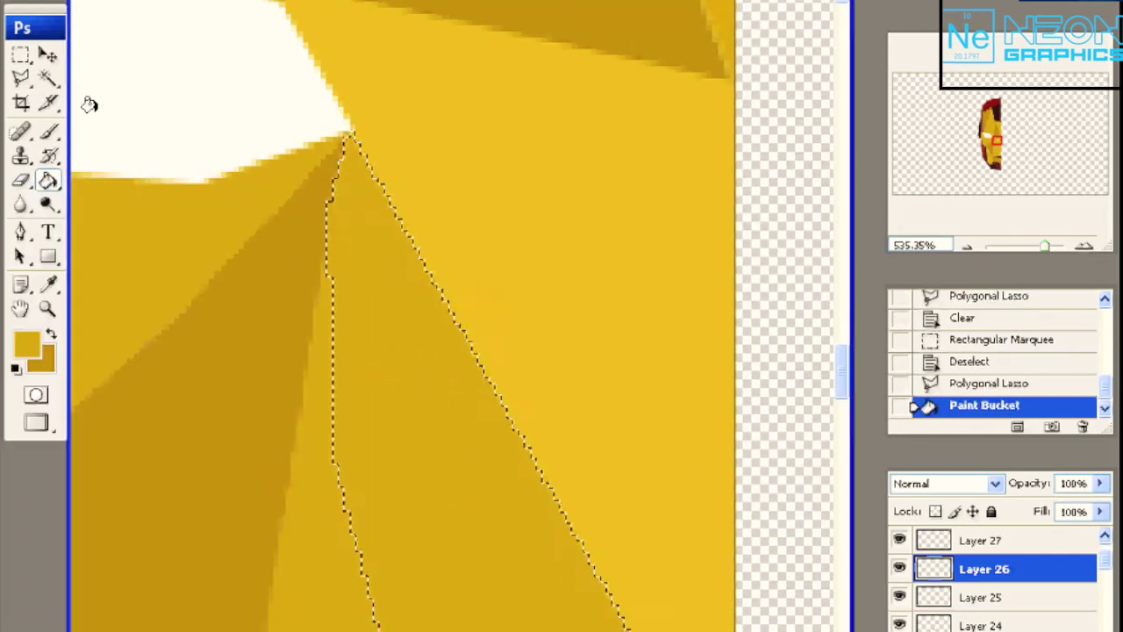
pyautogui.press('m')
pyautogui.hotkey('ctrl', 'd')
# Step: Fill an edge facet of the cheek with dark brown
pyautogui.press('Return')
pyautogui.press('g')
pyautogui.click(318, 580)
pyautogui.hotkey('ctrl', 'd')
# Step: Fill a cheek facet along the red edge with yellow sampled from a nearby facet
pyautogui.scroll(3, 259, 219)
pyautogui.click(237, 113)
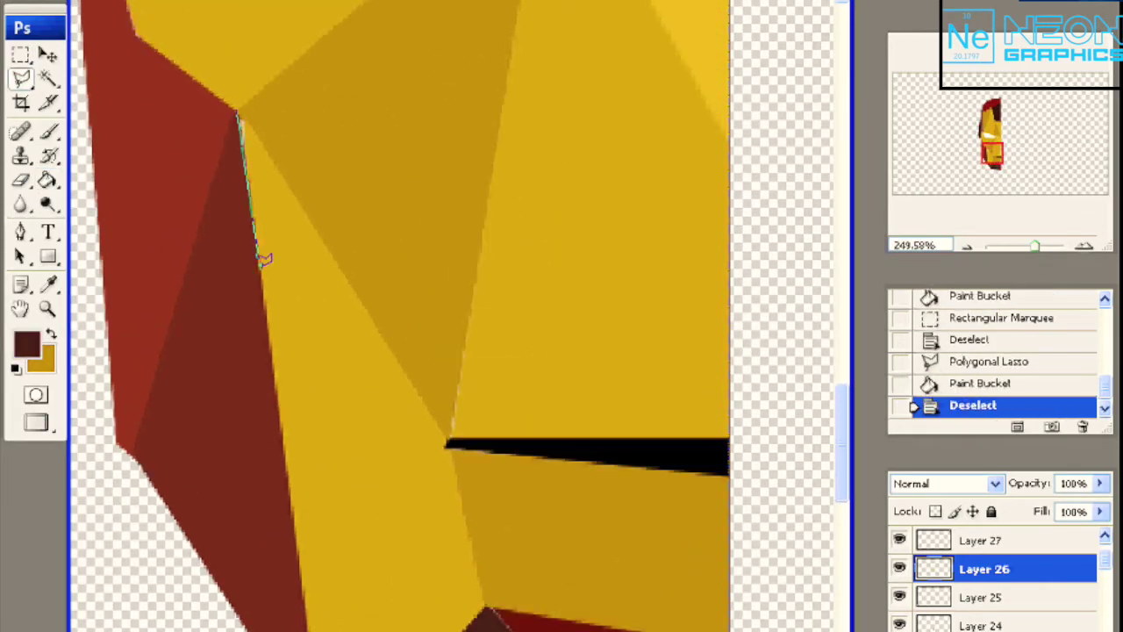
pyautogui.doubleClick(355, 279)
pyautogui.press('g')
pyautogui.keyDown('alt'); pyautogui.click(291, 371); pyautogui.keyUp('alt')
pyautogui.click(280, 228)
pyautogui.hotkey('ctrl', 'd')
# Step: Add one more yellow cheek facet on a new layer and view the whole half face
pyautogui.press('l')
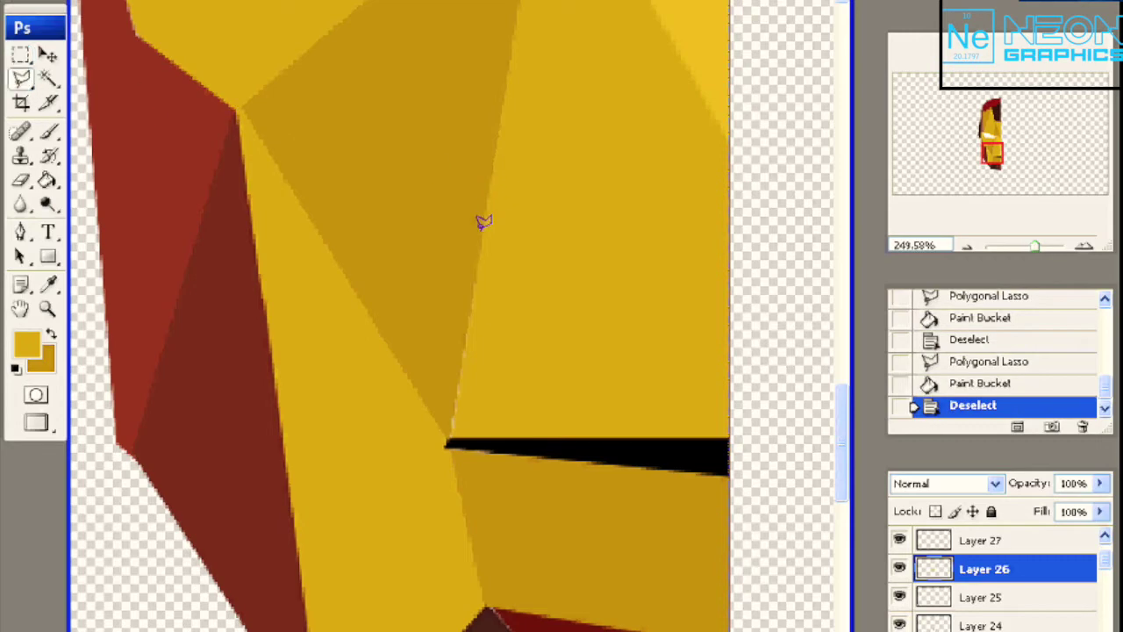
pyautogui.press('Return')
pyautogui.hotkey('ctrl', 'shift', 'alt', 'n')
pyautogui.press('g')
pyautogui.click(452, 421)
pyautogui.hotkey('ctrl', 'd')
pyautogui.hotkey('ctrl', '0')
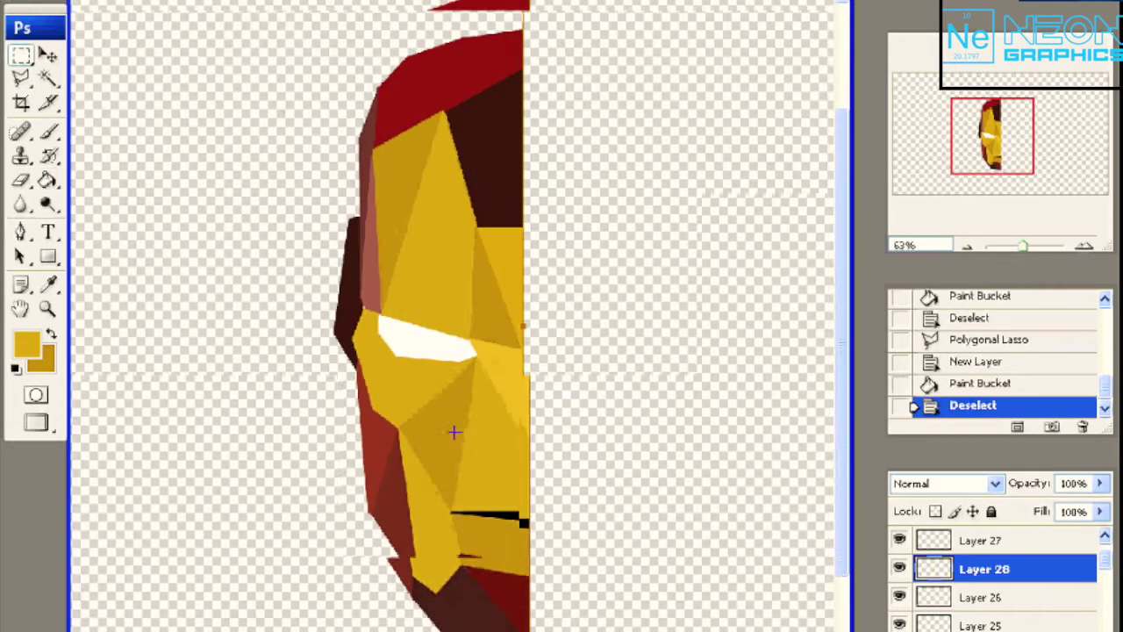
# Step: Move the reference photo layer right beside the low-poly half
pyautogui.scroll(-10, 1014, 597)
pyautogui.click(983, 625)
pyautogui.moveTo(395, 351); pyautogui.dragTo(193, 351)
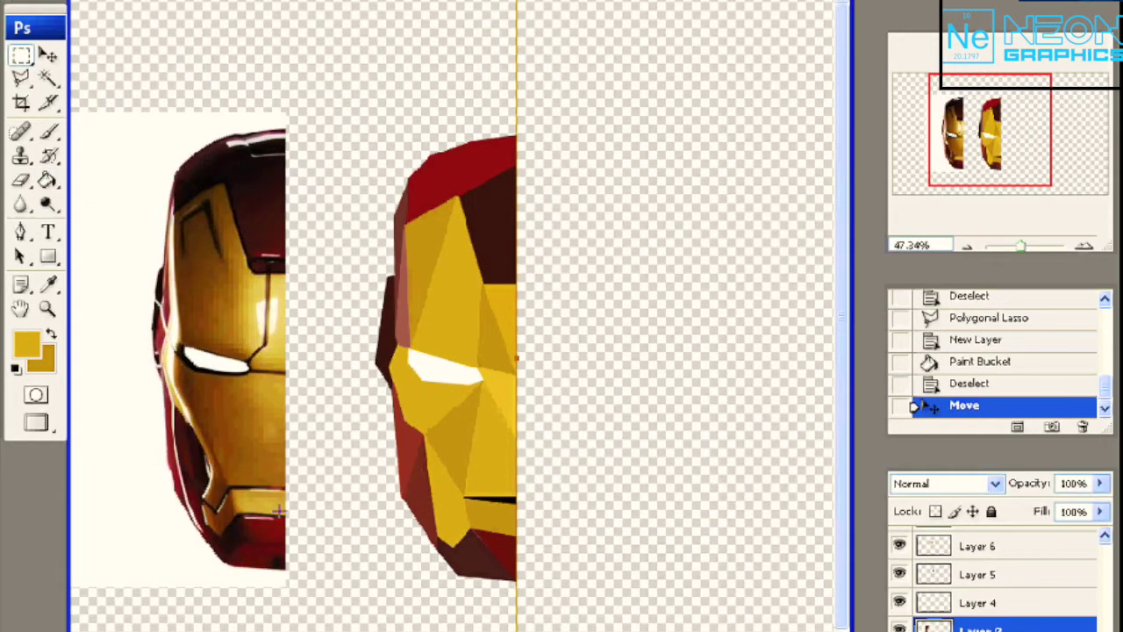
pyautogui.hotkey('ctrl', '+')
pyautogui.scroll(2, 512, 488)
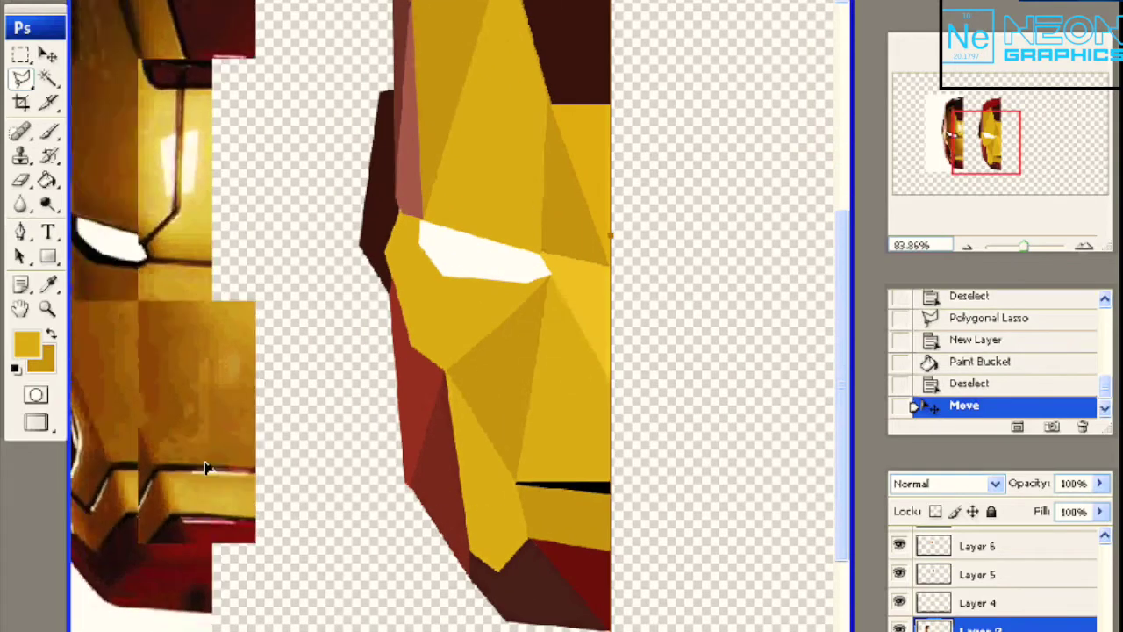
pyautogui.moveTo(316, 474); pyautogui.dragTo(431, 471)
# Step: Fill a trial mouth-line facet with black on a new layer
pyautogui.keyDown('ctrl'); pyautogui.click(514, 465); pyautogui.keyUp('ctrl')
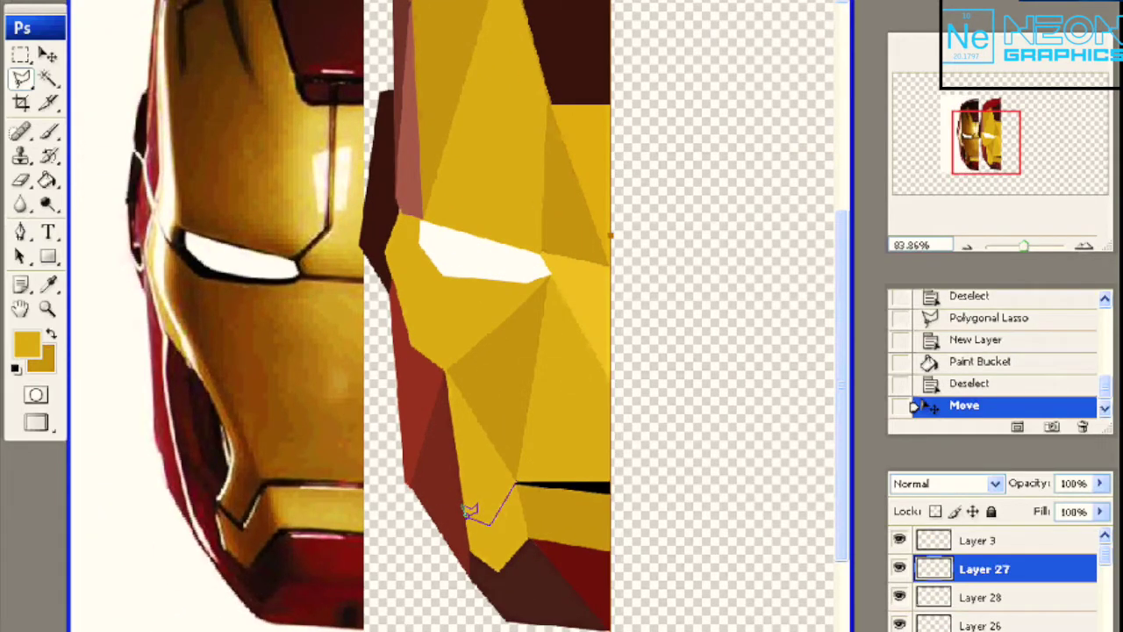
pyautogui.press('Return')
pyautogui.hotkey('ctrl', 'shift', 'alt', 'n')
pyautogui.press('g')
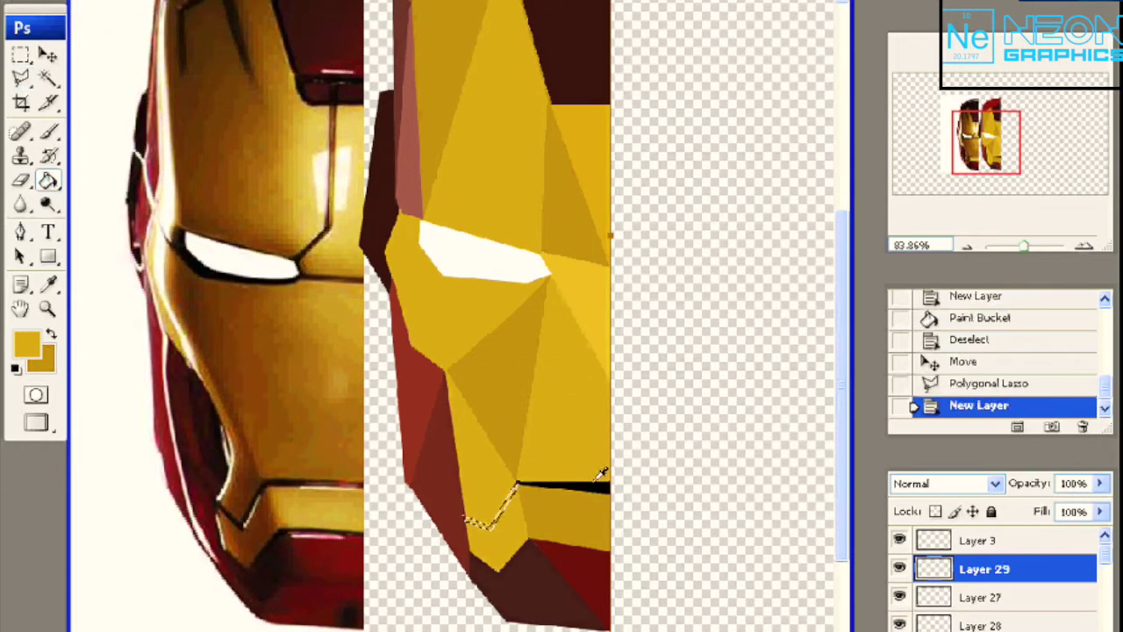
pyautogui.press('d')
pyautogui.click(493, 504)
pyautogui.hotkey('ctrl', 'd')
# Step: Delete the trial black mouth layer
pyautogui.hotkey('ctrl', '+')
pyautogui.scroll(-5, 532, 493)
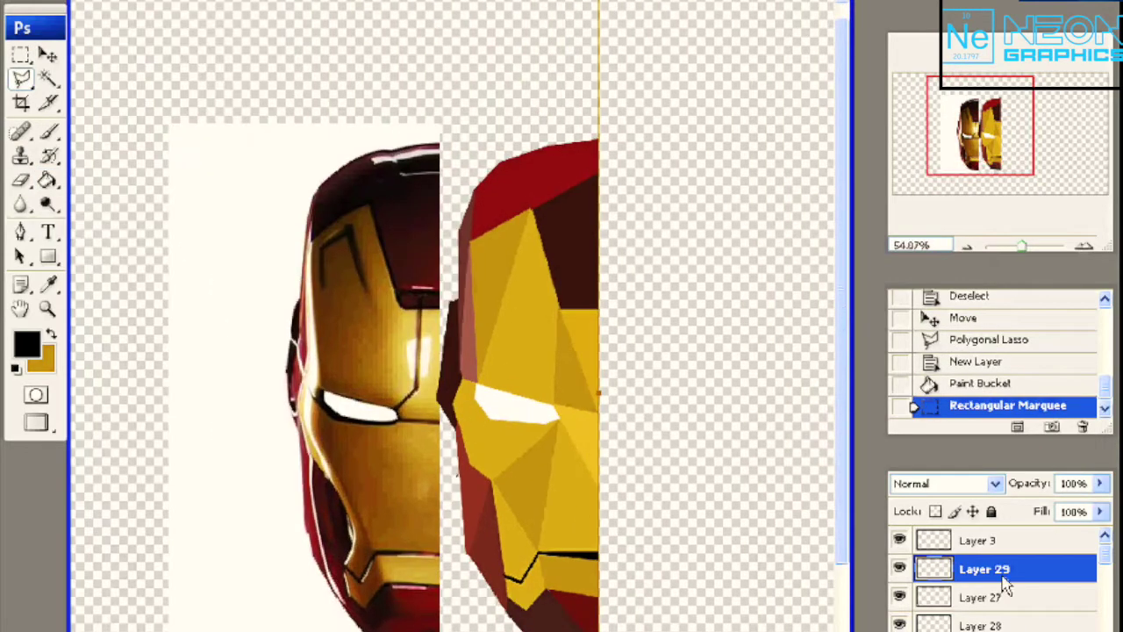
pyautogui.press('Delete')
pyautogui.scroll(1, 652, 489)
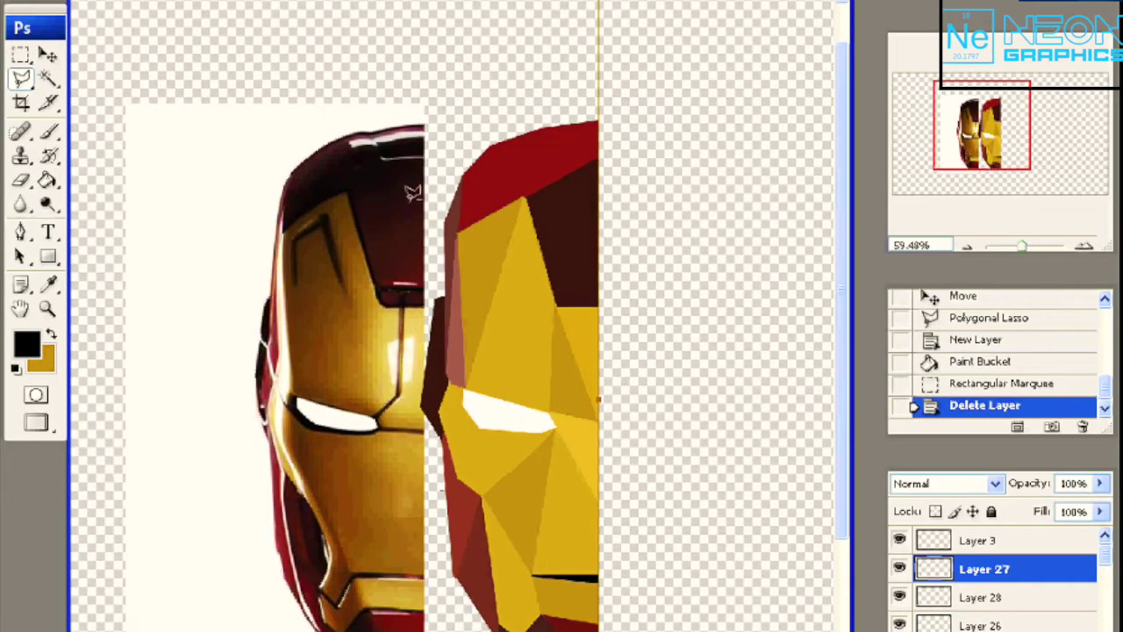
# Step: Delete the reference photo layer
pyautogui.scroll(3, 413, 191)
pyautogui.click(983, 606)
pyautogui.press('Delete')
pyautogui.scroll(5, 519, 171)
pyautogui.scroll(4, 585, 188)
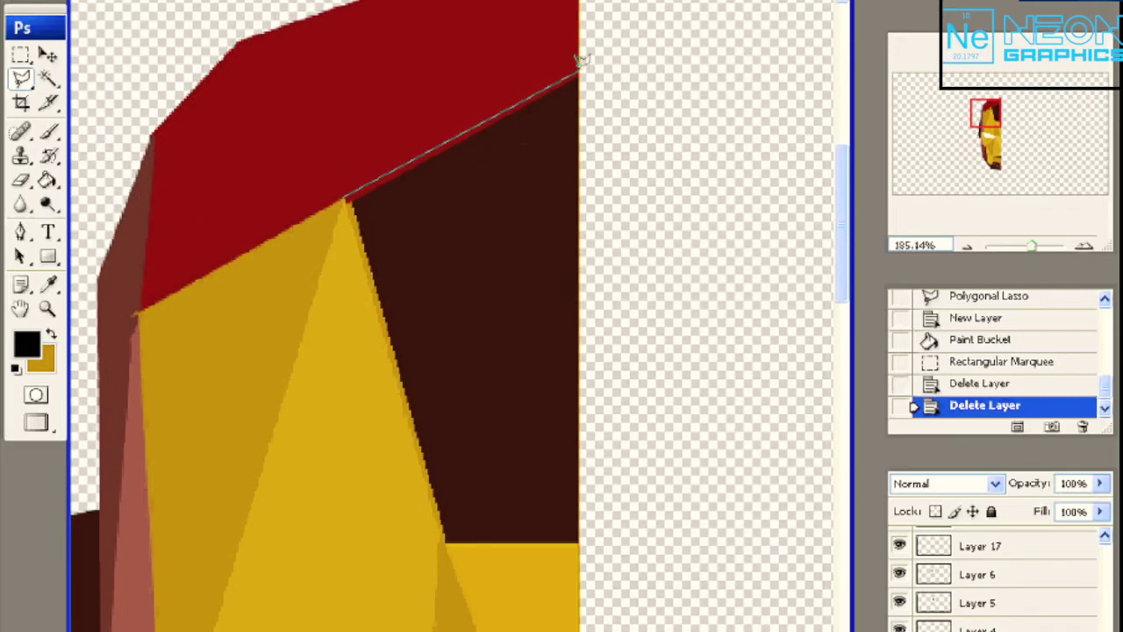
# Step: Add a forehead facet on a new layer beneath the red crown
pyautogui.click(445, 533)
pyautogui.hotkey('ctrl', 'shift', 'alt', 'n')
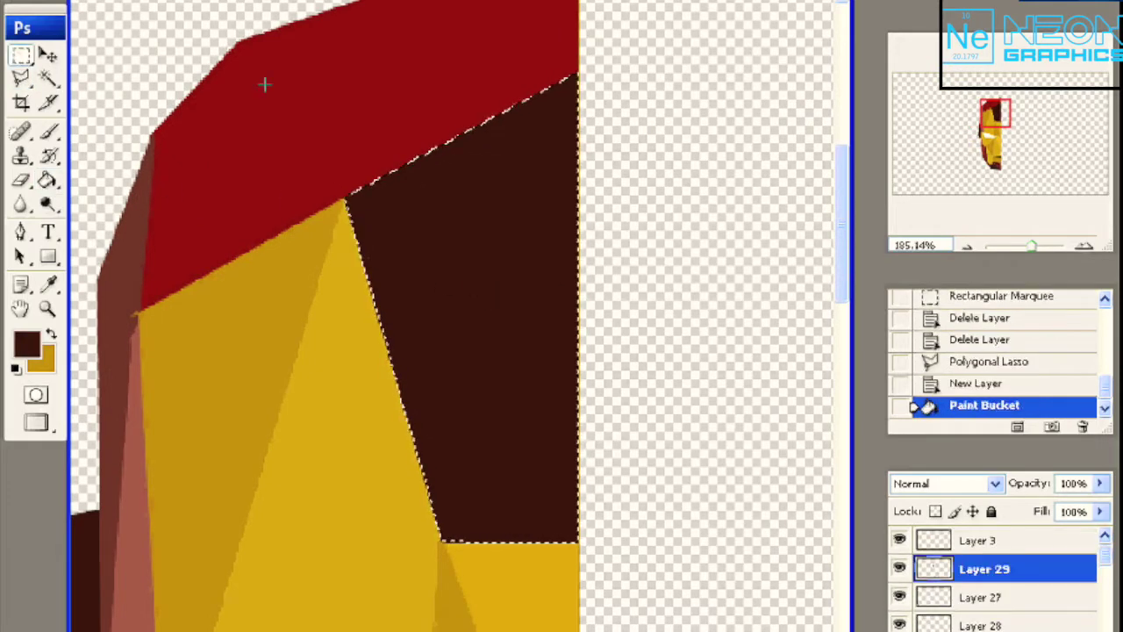
pyautogui.hotkey('ctrl', 'd')
pyautogui.scroll(3, 330, 178)
pyautogui.scroll(3, 553, 508)
pyautogui.scroll(3, 159, 487)
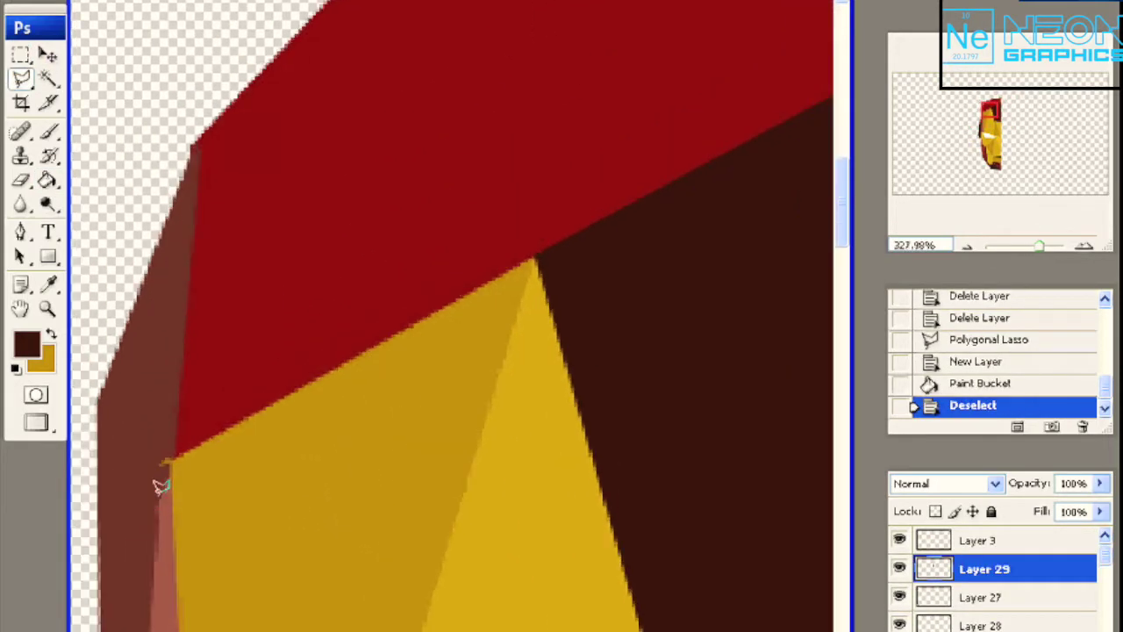
# Step: Fill a facet on the helmet's left edge with brown on a new layer
pyautogui.click(176, 448)
pyautogui.hotkey('ctrl', 'shift', 'alt', 'n')
pyautogui.click(155, 446)
pyautogui.hotkey('ctrl', 'd')
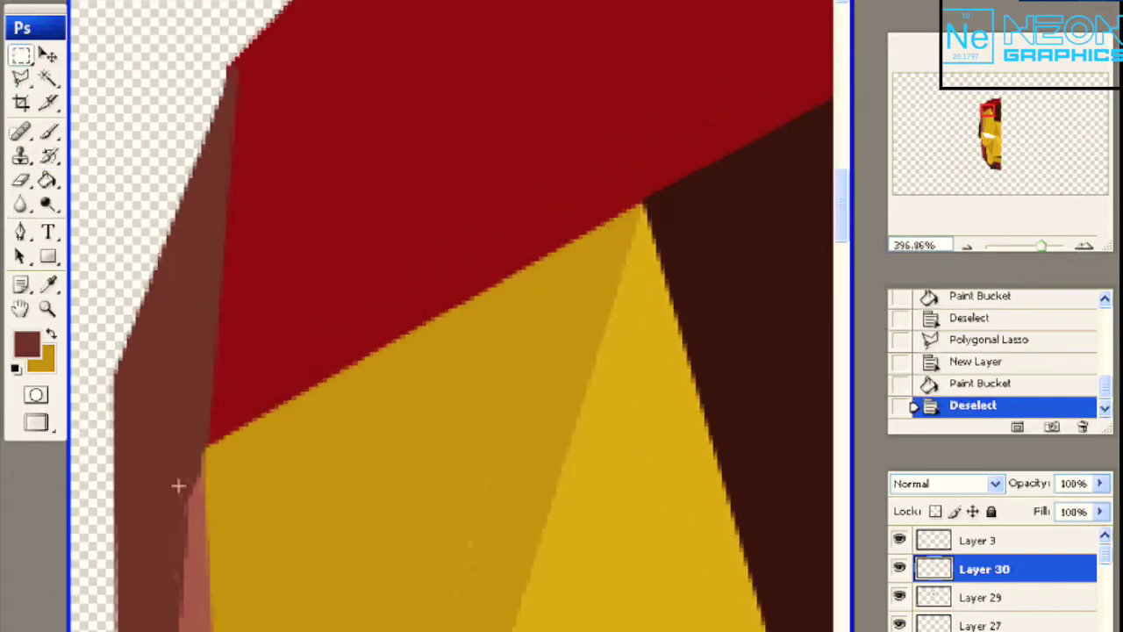
pyautogui.scroll(-5, 175, 482)
pyautogui.scroll(8, 543, 527)
pyautogui.press('l')
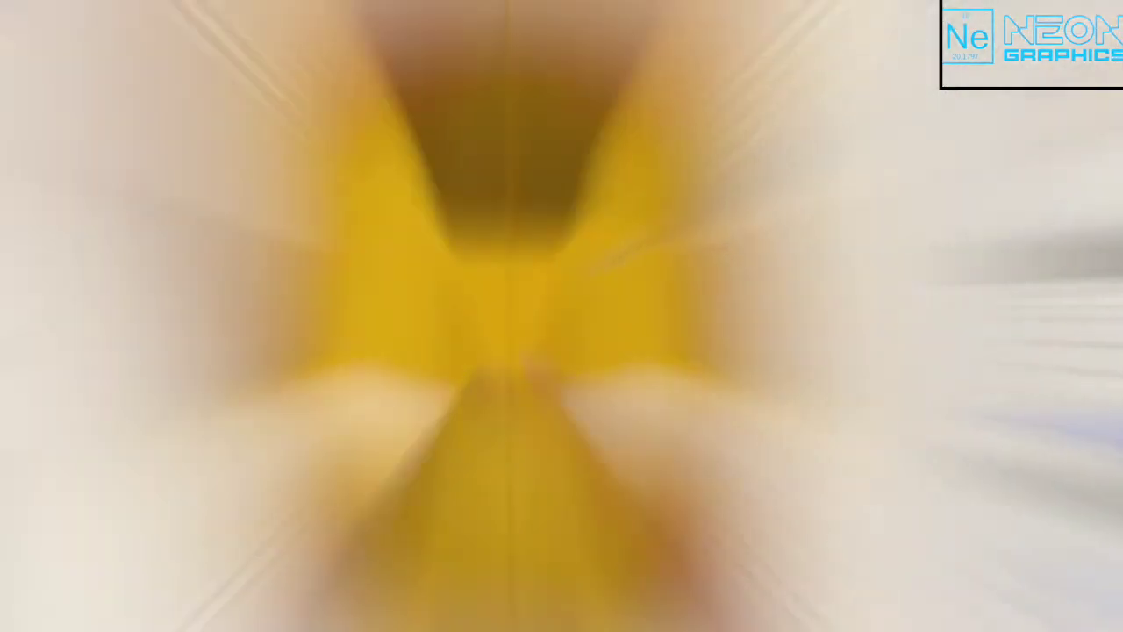
# Step: Try merging the mirrored half, undo it, and select the mirrored right-half layer
pyautogui.hotkey('ctrl', 'e')
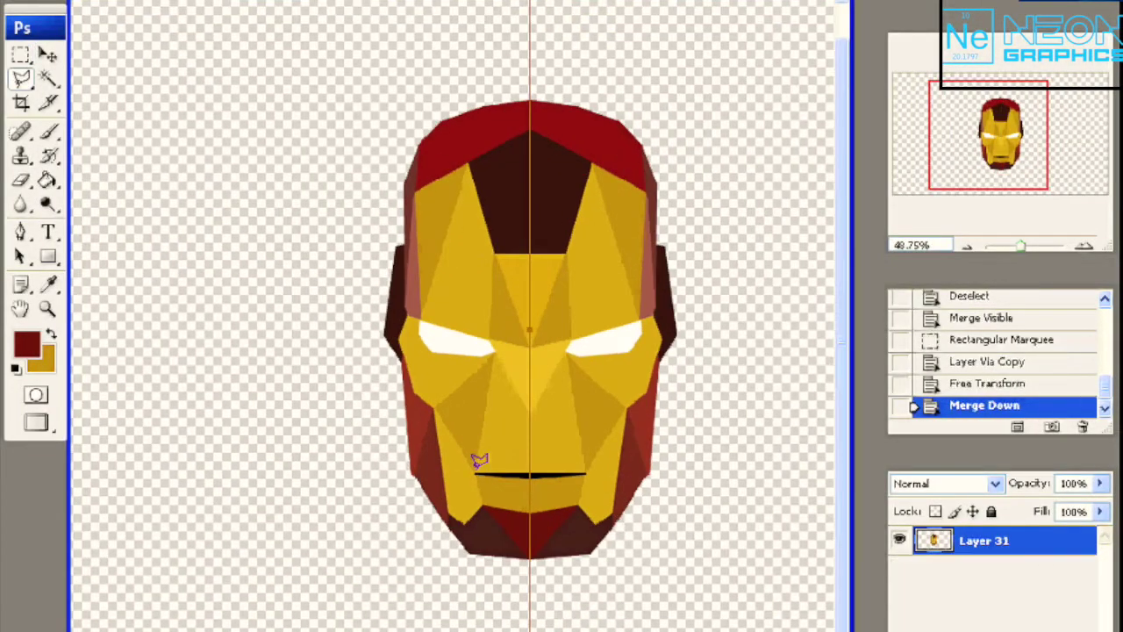
pyautogui.click(980, 383)
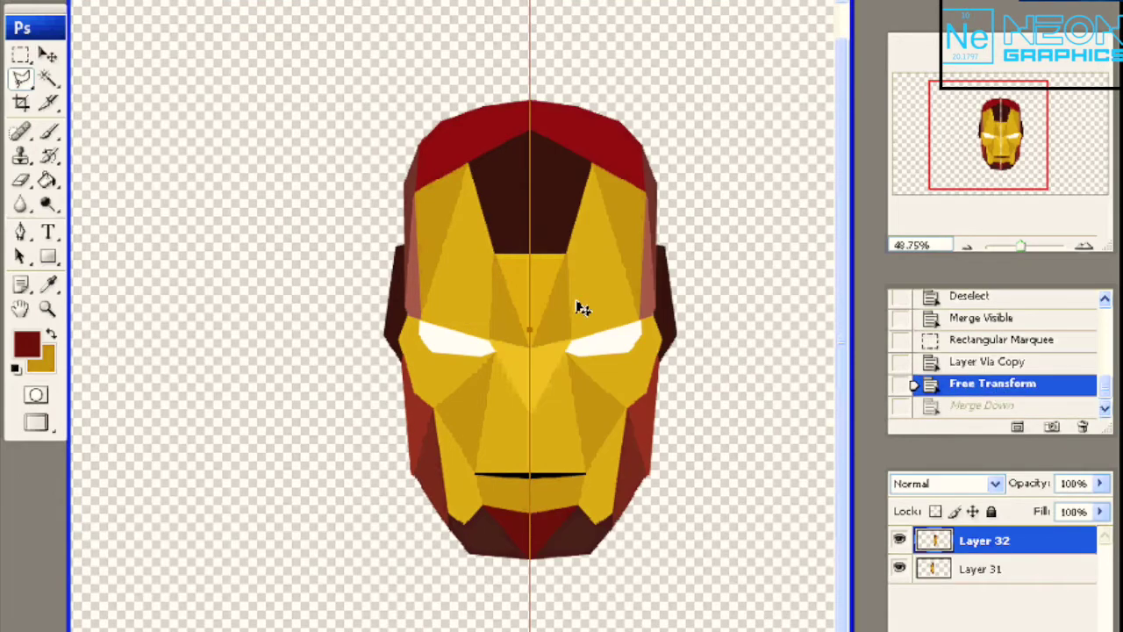
pyautogui.press('m')
pyautogui.rightClick(475, 467)
pyautogui.hotkey('alt', ']')
pyautogui.press('l')
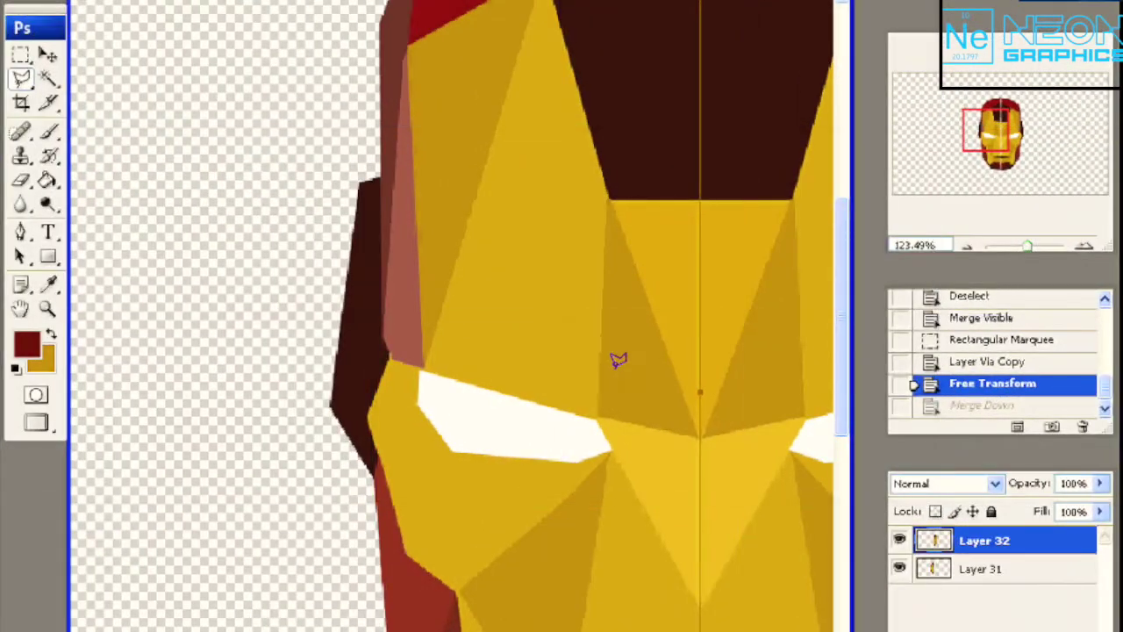
pyautogui.scroll(-2, 619, 360)
# Step: Fill a trial facet with a sampled colour, then undo back to the mirrored state
pyautogui.click(602, 66)
pyautogui.click(602, 62)
pyautogui.click(26, 342)
pyautogui.click(865, 308)
pyautogui.click(676, 106)
pyautogui.hotkey('ctrl', 'alt', 'z')
pyautogui.hotkey('ctrl', 'alt', 'z')
pyautogui.hotkey('ctrl', 'alt', 'z')
pyautogui.press('l')
pyautogui.scroll(2, 825, 273)
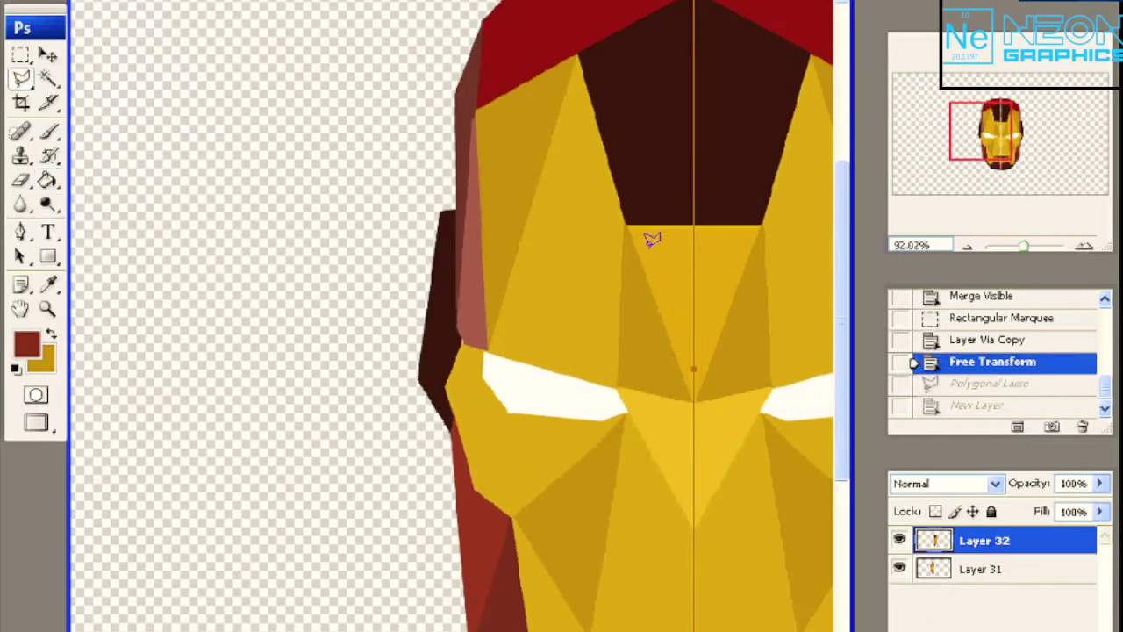
# Step: Trace outlines around the dark forehead panel
pyautogui.click(625, 225)
pyautogui.doubleClick(692, 329)
pyautogui.scroll(3, 692, 328)
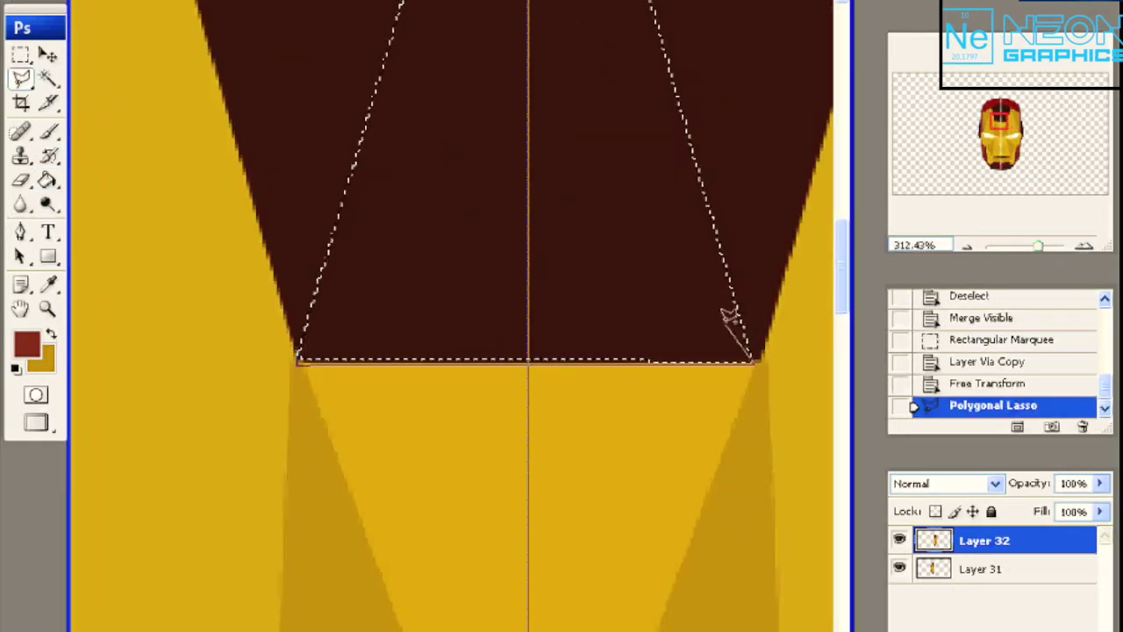
pyautogui.click(751, 359)
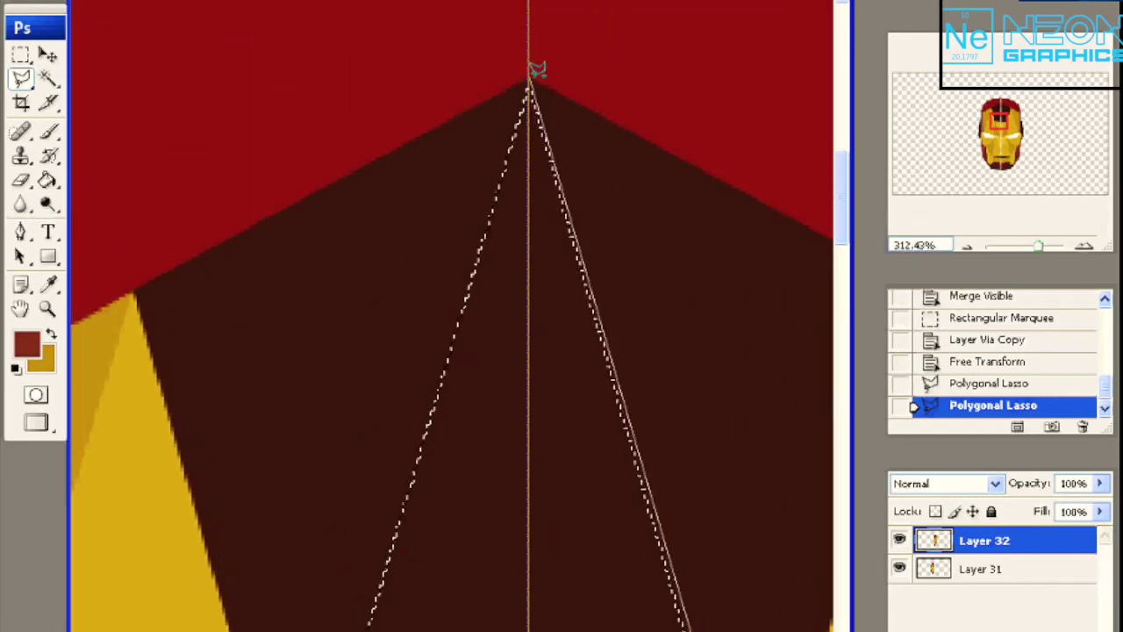
pyautogui.click(532, 82)
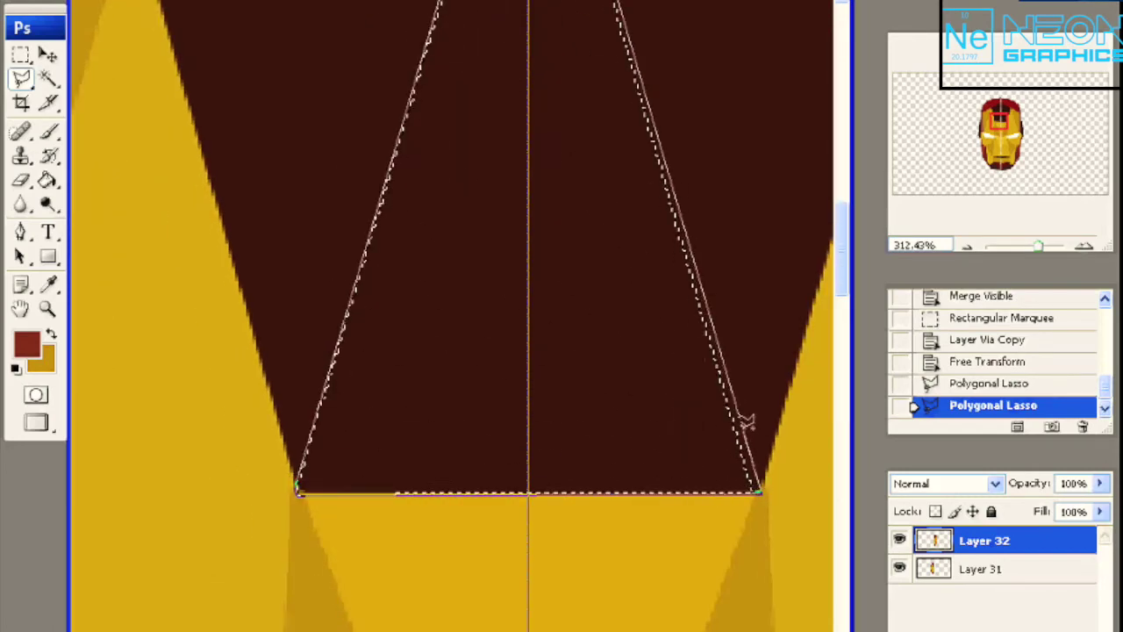
pyautogui.click(296, 488)
pyautogui.click(290, 488)
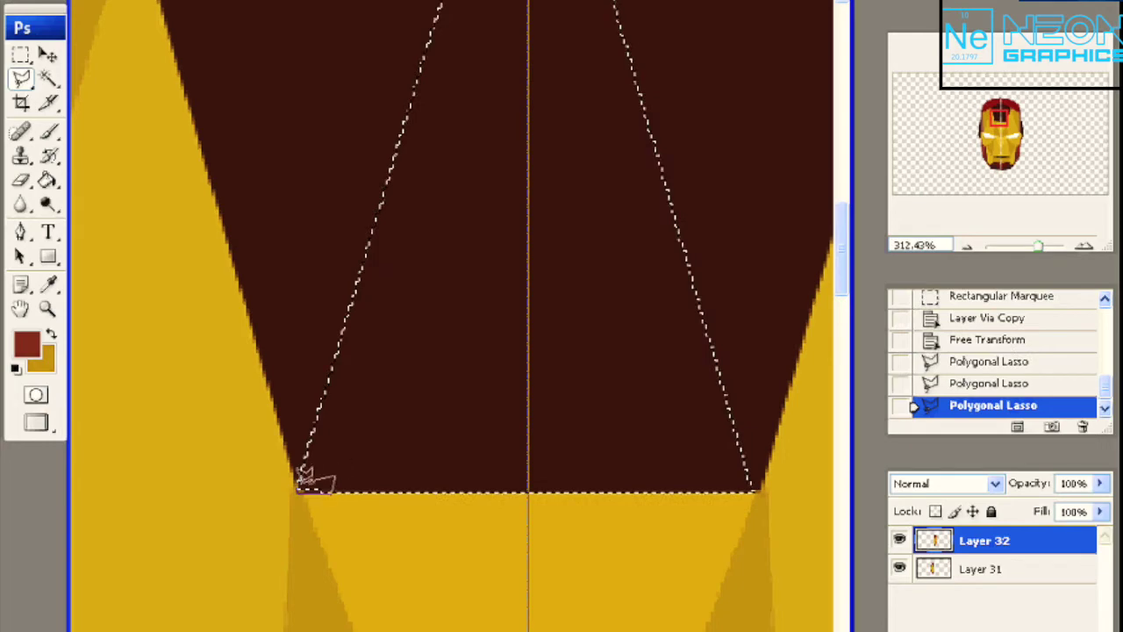
pyautogui.doubleClick(762, 486)
# Step: Outline the forehead triangle between the brown facets and choose a brighter red
pyautogui.click(756, 483)
pyautogui.click(532, 131)
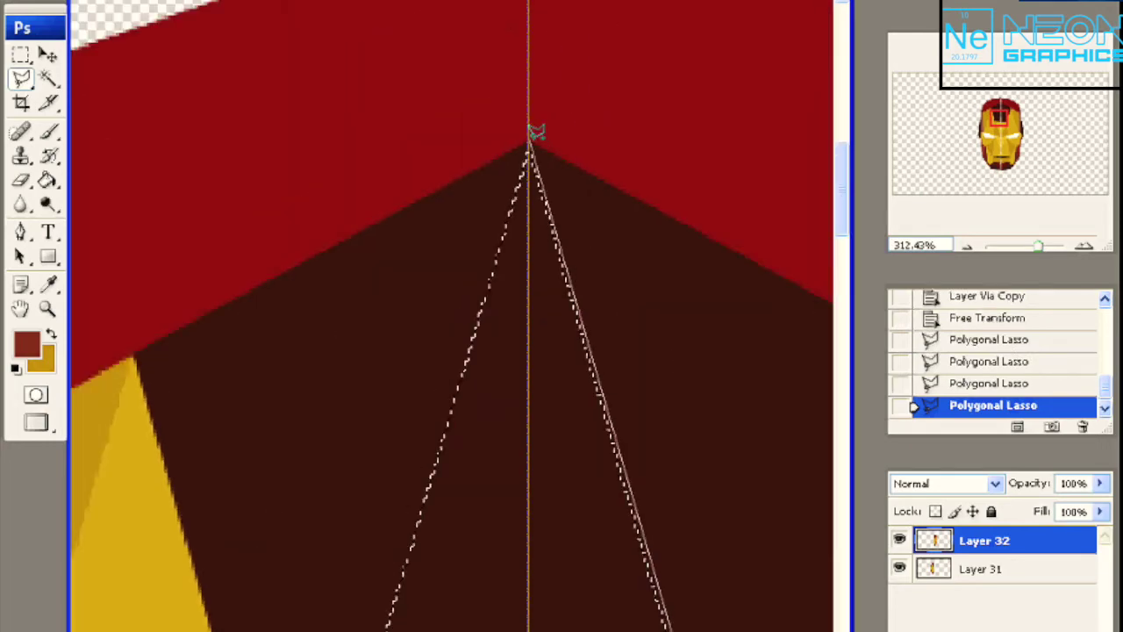
pyautogui.click(296, 474)
pyautogui.click(766, 468)
pyautogui.press('g')
pyautogui.click(27, 344)
pyautogui.click(614, 401)
pyautogui.click(868, 306)
# Step: Fill the forehead triangle with red on new Layer 33
pyautogui.hotkey('ctrl', '0')
pyautogui.click(487, 307)
pyautogui.hotkey('ctrl', 'z')
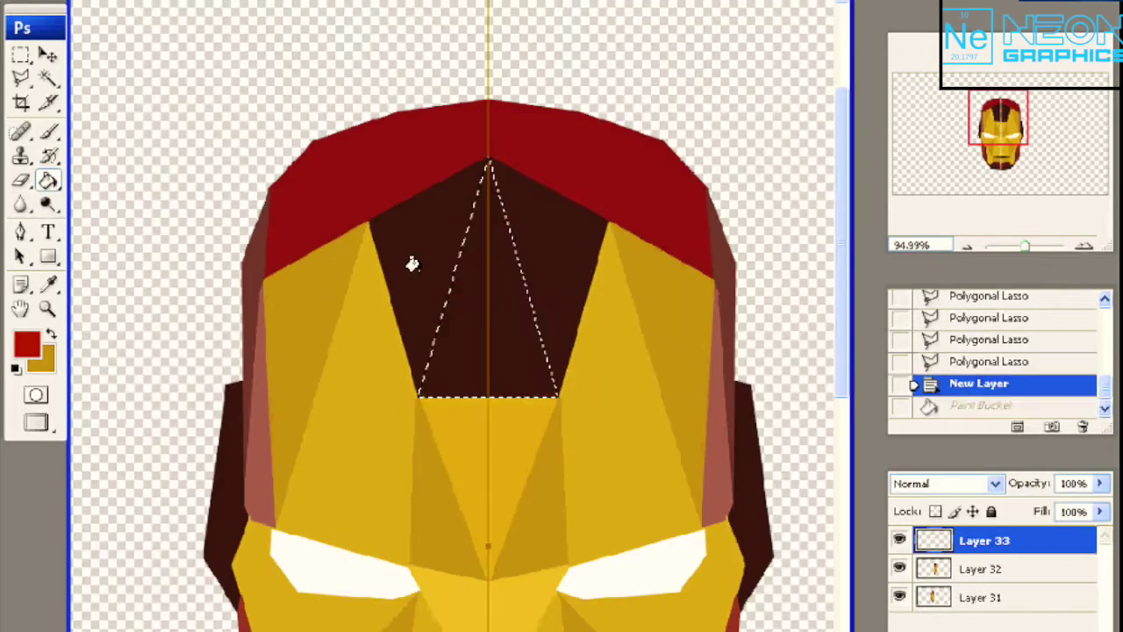
pyautogui.click(26, 345)
pyautogui.click(853, 308)
pyautogui.click(487, 307)
pyautogui.scroll(-3, 264, 240)
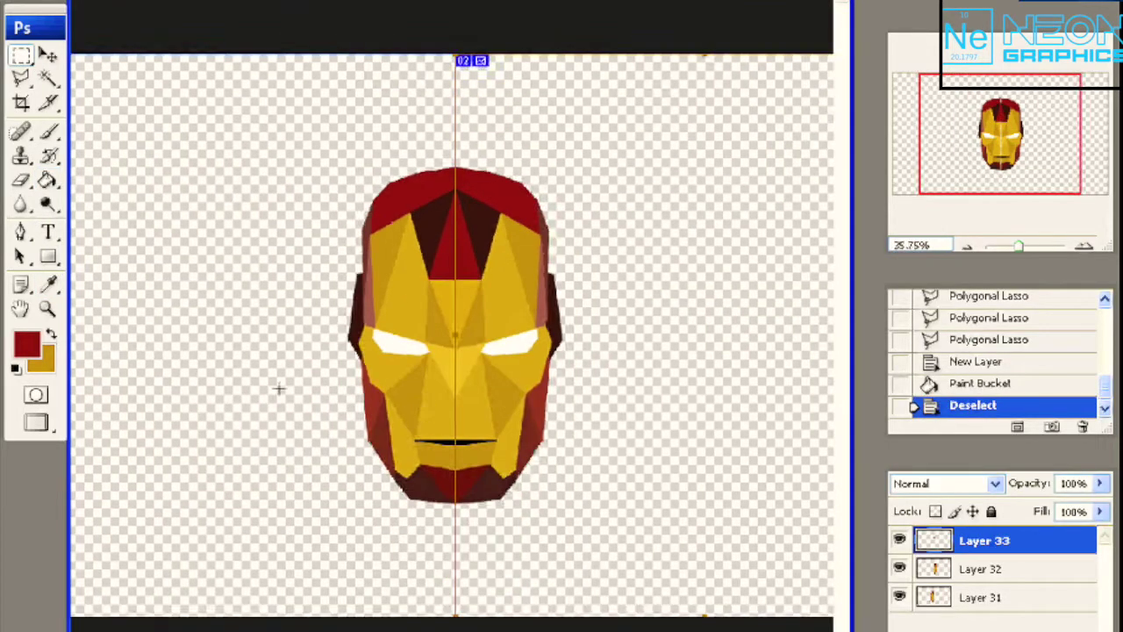
# Step: Fill the left forehead facet yellow on a new layer
pyautogui.scroll(2, 311, 394)
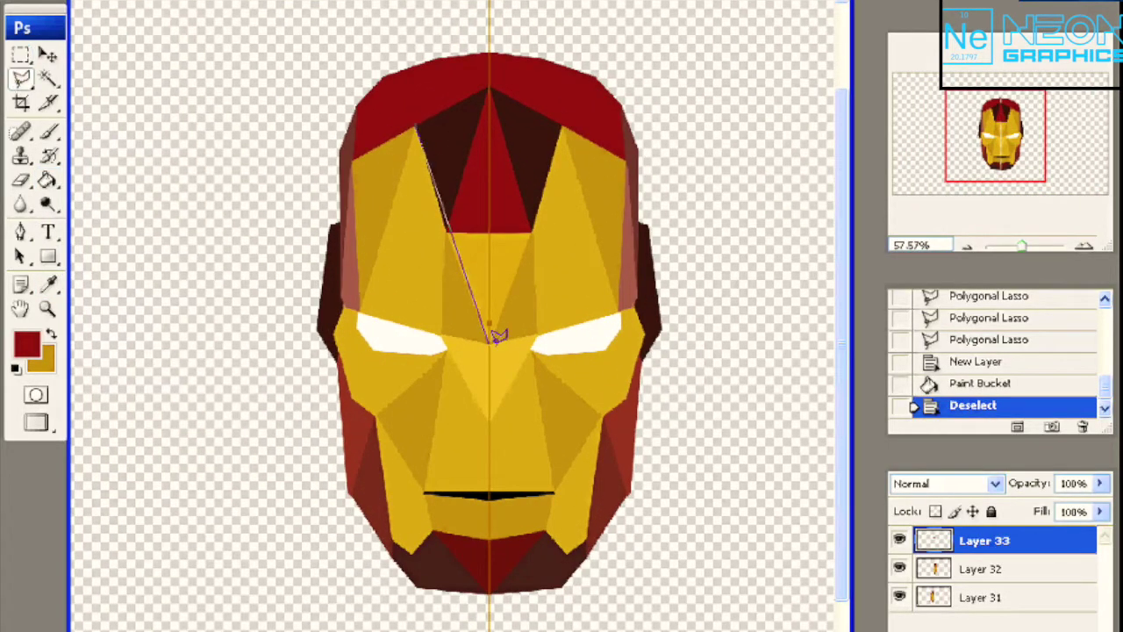
pyautogui.click(417, 117)
pyautogui.hotkey('ctrl', 'shift', 'alt', 'n')
pyautogui.click(443, 264)
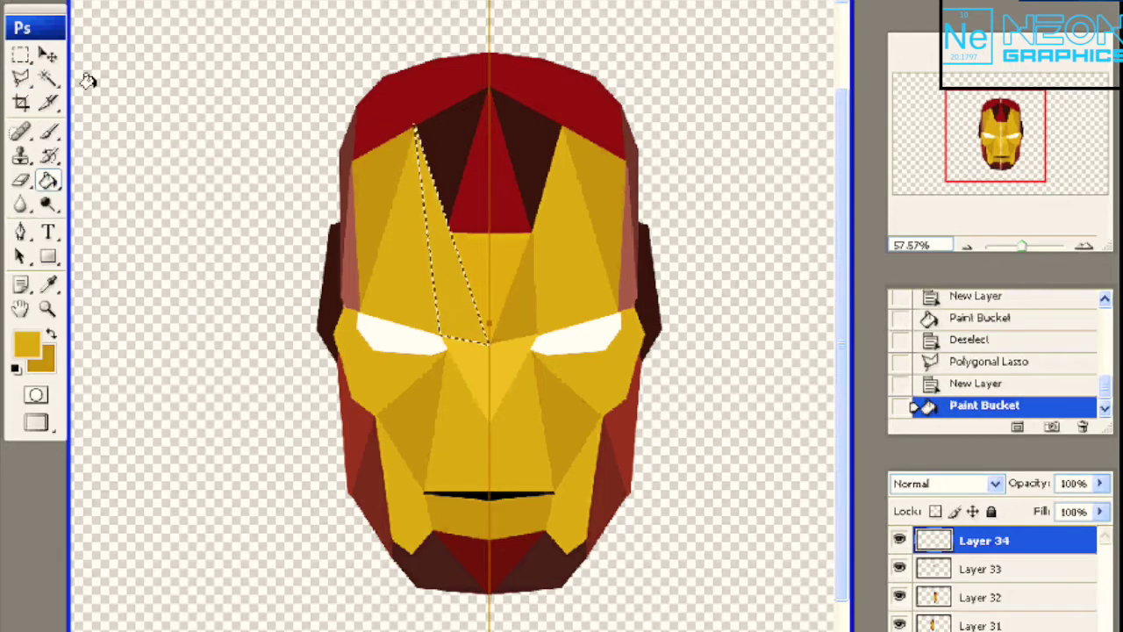
pyautogui.hotkey('ctrl', 'd')
# Step: Outline the forehead triangle beside the centre line and fill it darker gold
pyautogui.scroll(3, 487, 263)
pyautogui.click(428, 219)
pyautogui.doubleClick(521, 474)
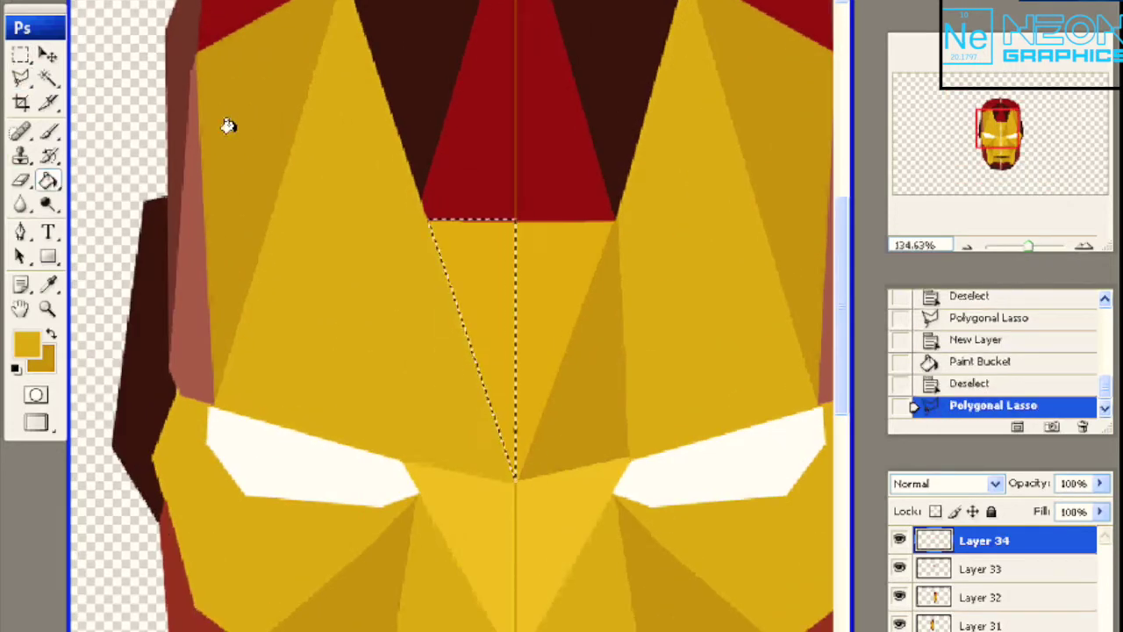
pyautogui.click(472, 256)
pyautogui.press('m')
# Step: Fill the triangle above the left eye with a newly picked gold shade
pyautogui.scroll(-3, 366, 298)
pyautogui.scroll(1, 367, 299)
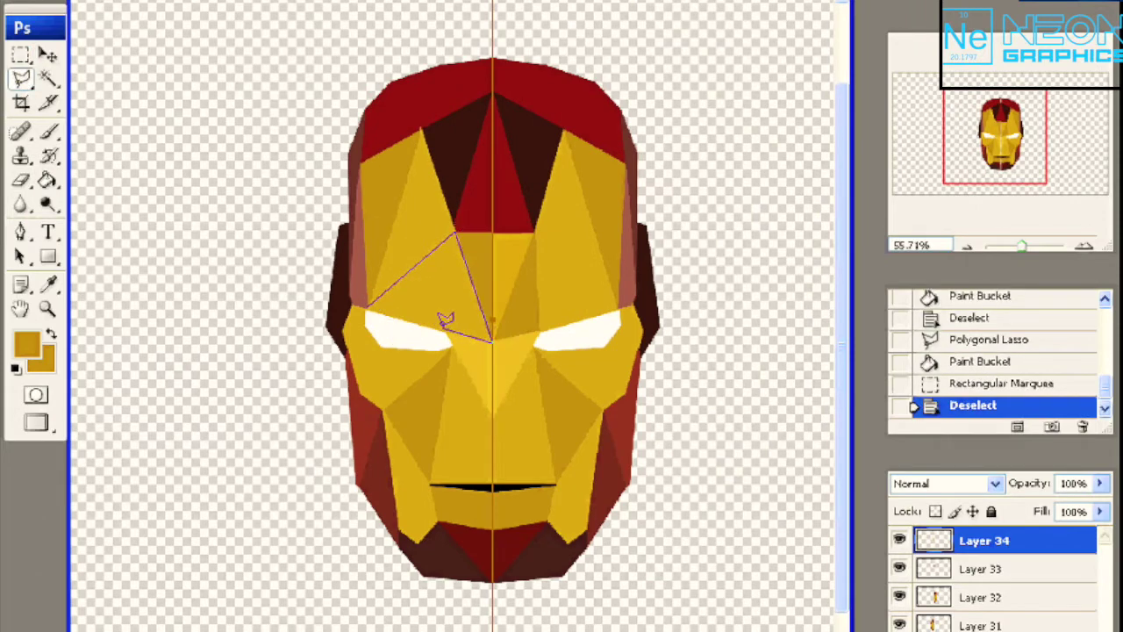
pyautogui.click(369, 307)
pyautogui.click(48, 180)
pyautogui.click(26, 344)
pyautogui.click(614, 351)
pyautogui.click(840, 307)
pyautogui.click(450, 311)
# Step: Add Layer 34, undo a repeated fill, and clear the selection
pyautogui.hotkey('ctrl', 'shift', 'alt', 'n')
pyautogui.hotkey('ctrl', 'd')
pyautogui.press('m')
pyautogui.hotkey('ctrl', 'alt', 'z')
pyautogui.hotkey('ctrl', 'alt', 'z')
pyautogui.hotkey('ctrl', 'alt', 'z')
pyautogui.hotkey('ctrl', 'd')
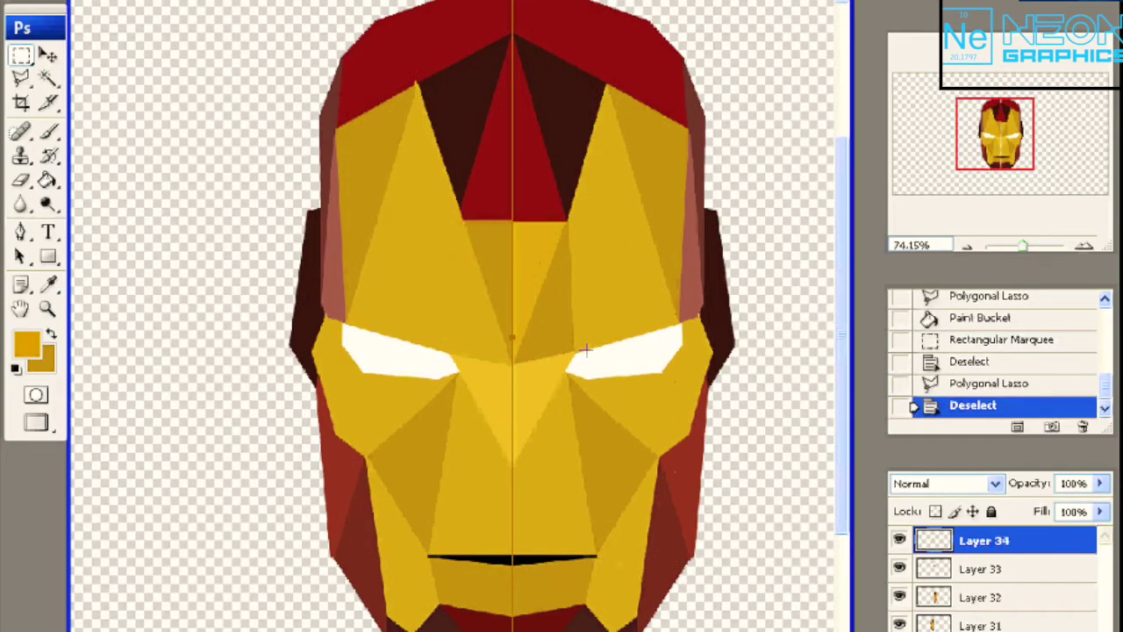
# Step: Merge the helmet layers into one and delete the right half
pyautogui.hotkey('ctrl', 'e')
pyautogui.hotkey('ctrl', 'e')
pyautogui.hotkey('ctrl', 'e')
pyautogui.moveTo(752, 2); pyautogui.dragTo(514, 614)
pyautogui.press('Delete')
pyautogui.hotkey('ctrl', 'd')
# Step: Duplicate the left half, flip it horizontally, and move it right to test symmetry
pyautogui.hotkey('ctrl', 'j')
pyautogui.hotkey('ctrl', 't')
pyautogui.rightClick(502, 371)
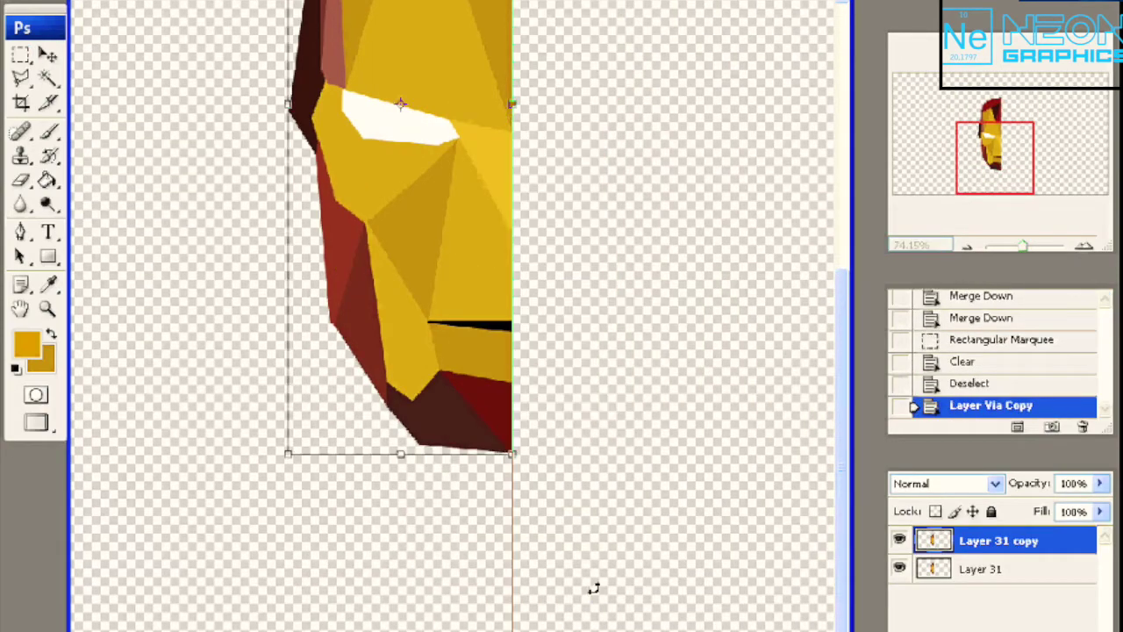
pyautogui.click(558, 596)
pyautogui.moveTo(434, 363); pyautogui.dragTo(658, 363)
pyautogui.press('Return')
pyautogui.hotkey('ctrl', '0')
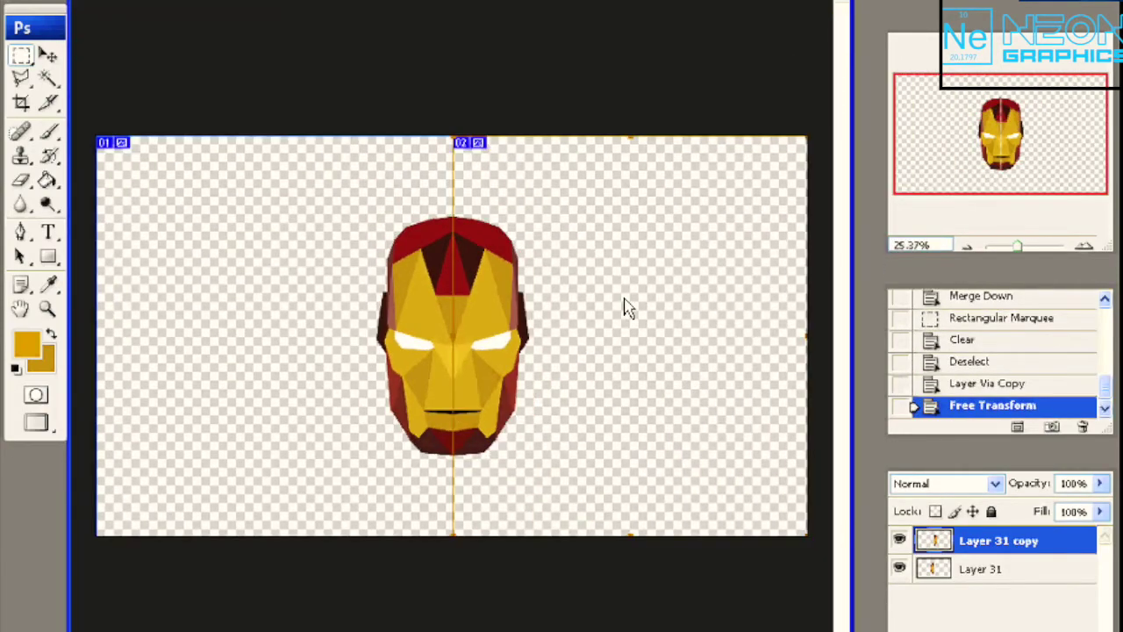
# Step: Delete the mirrored copy layer, keeping only the left half-helmet
pyautogui.press('Delete')
pyautogui.click(497, 223)
pyautogui.scroll(2, 284, 311)
pyautogui.scroll(1, 335, 360)
pyautogui.press('l')
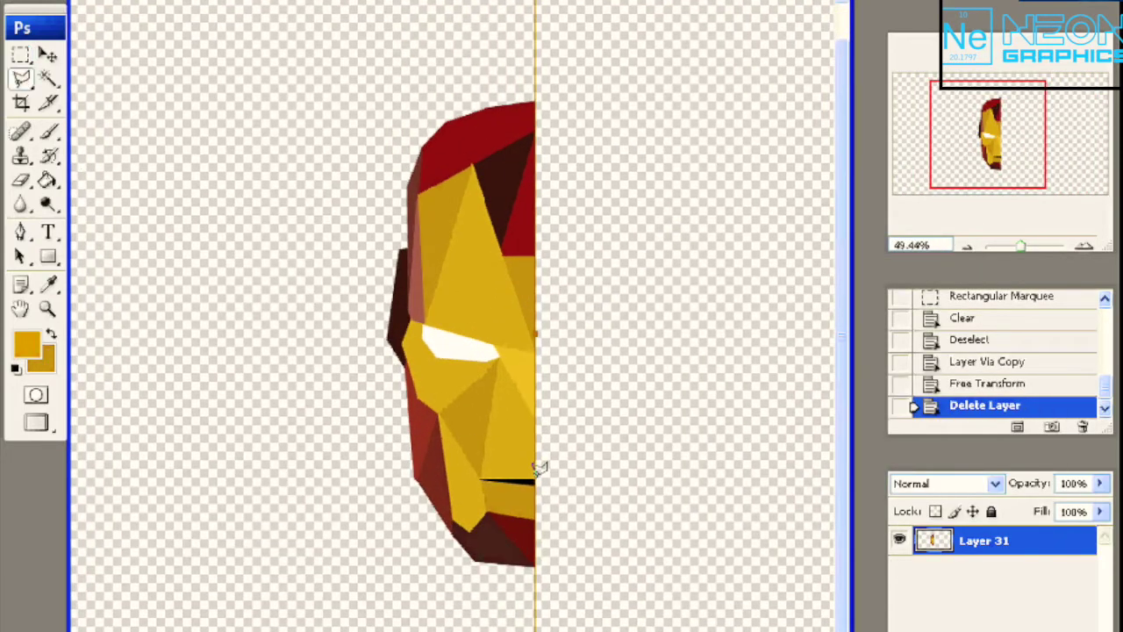
# Step: Fill a lower-cheek strip black on new Layer 32 to extend the mouth line
pyautogui.scroll(2, 458, 502)
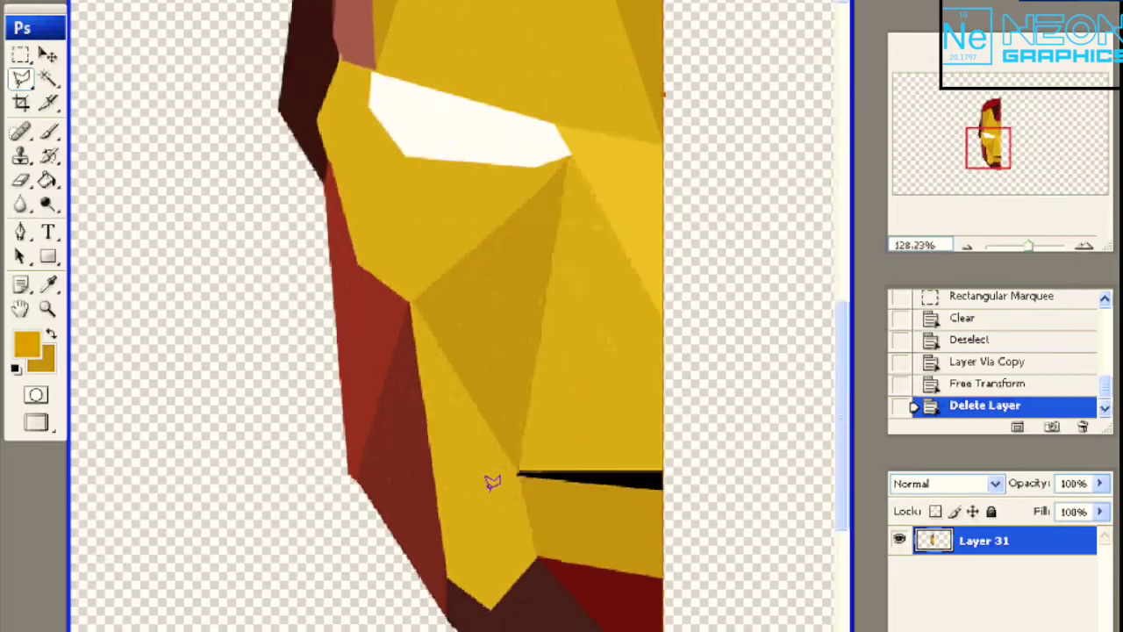
pyautogui.scroll(1, 492, 476)
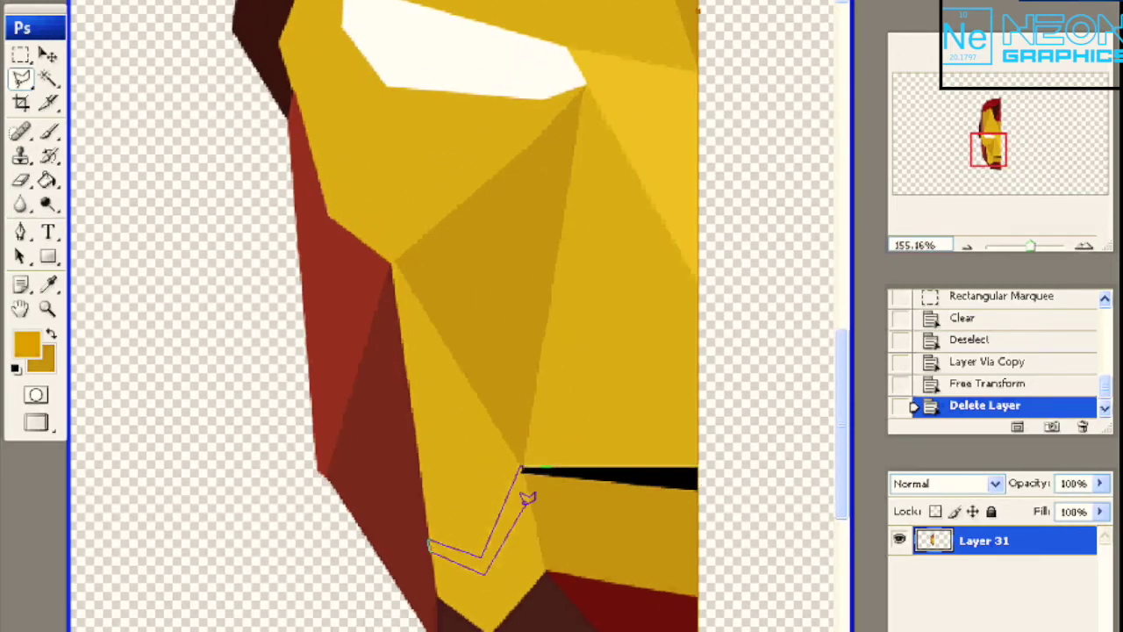
pyautogui.click(705, 460)
pyautogui.hotkey('ctrl', 'shift', 'alt', 'n')
pyautogui.press('d')
pyautogui.click(614, 481)
pyautogui.hotkey('ctrl', 'd')
# Step: Cancel an unfinished outline near the top of the helmet
pyautogui.scroll(-3, 427, 313)
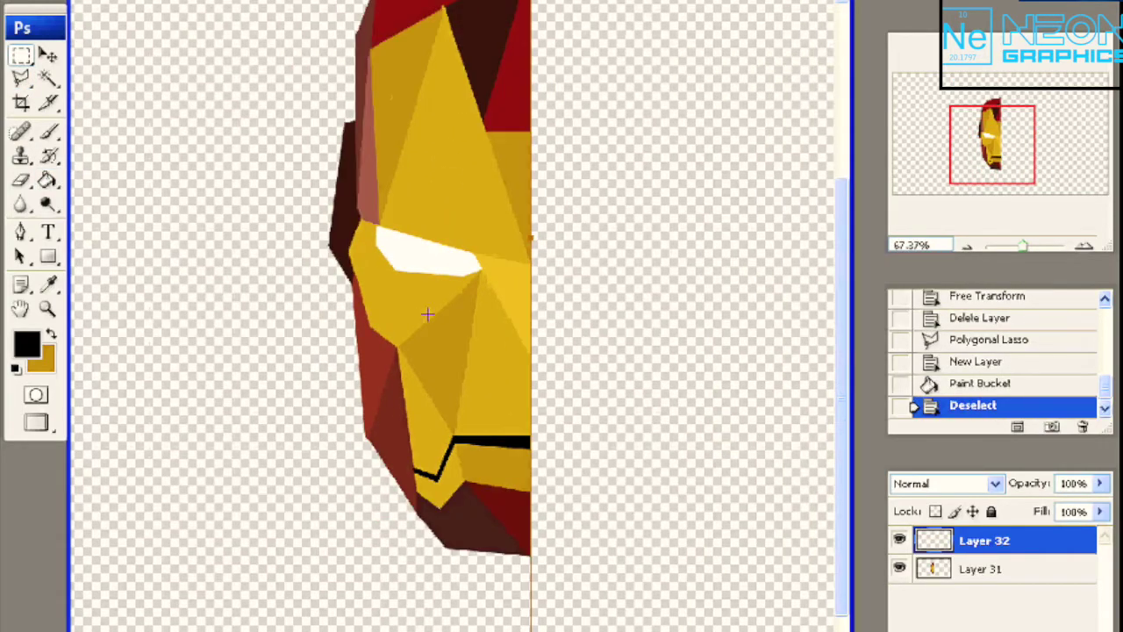
pyautogui.scroll(1, 544, 316)
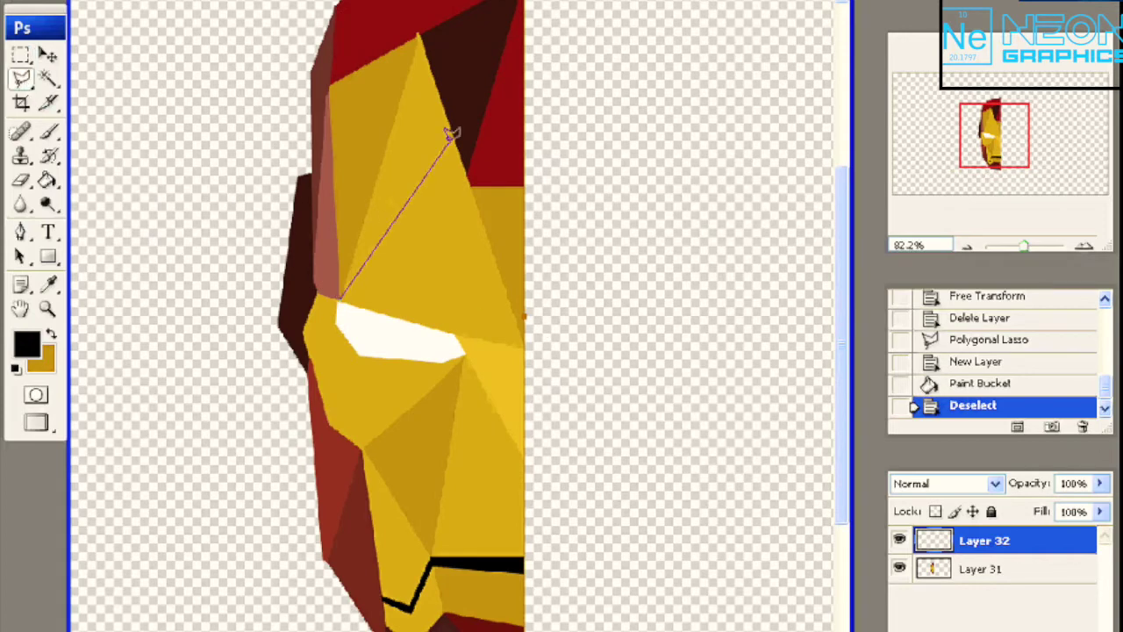
pyautogui.rightClick(472, 175)
pyautogui.press('Escape')
pyautogui.scroll(2, 559, 143)
pyautogui.scroll(1, 559, 143)
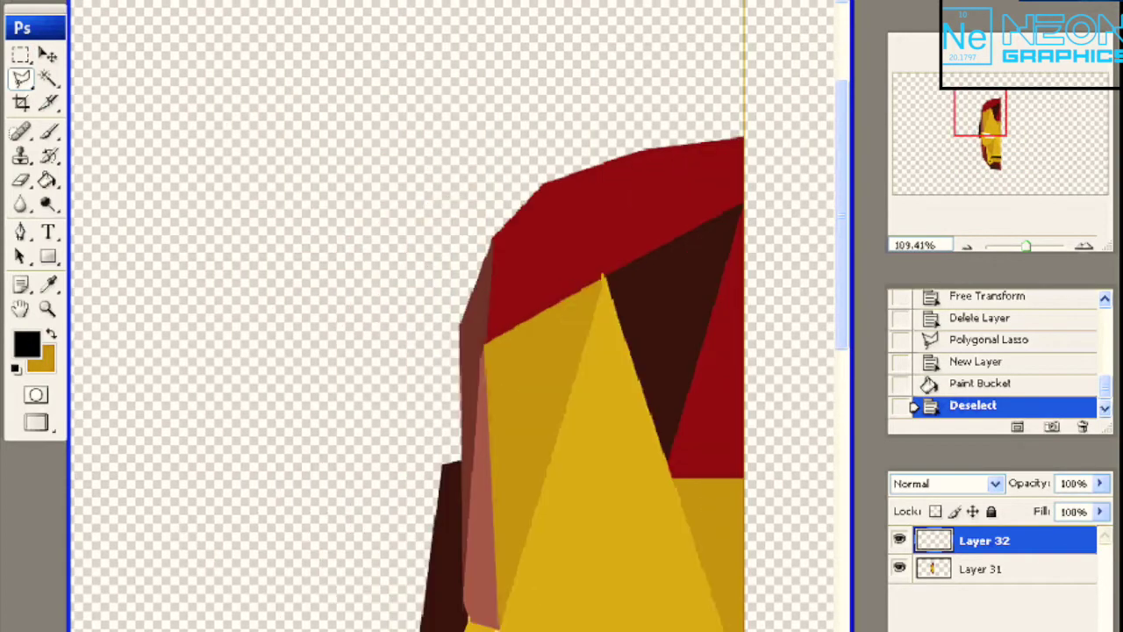
# Step: Fill the top helmet facet bright red on new Layer 33
pyautogui.click(546, 169)
pyautogui.press('g')
pyautogui.keyDown('alt'); pyautogui.click(491, 220); pyautogui.keyUp('alt')
pyautogui.hotkey('ctrl', 'shift', 'alt', 'n')
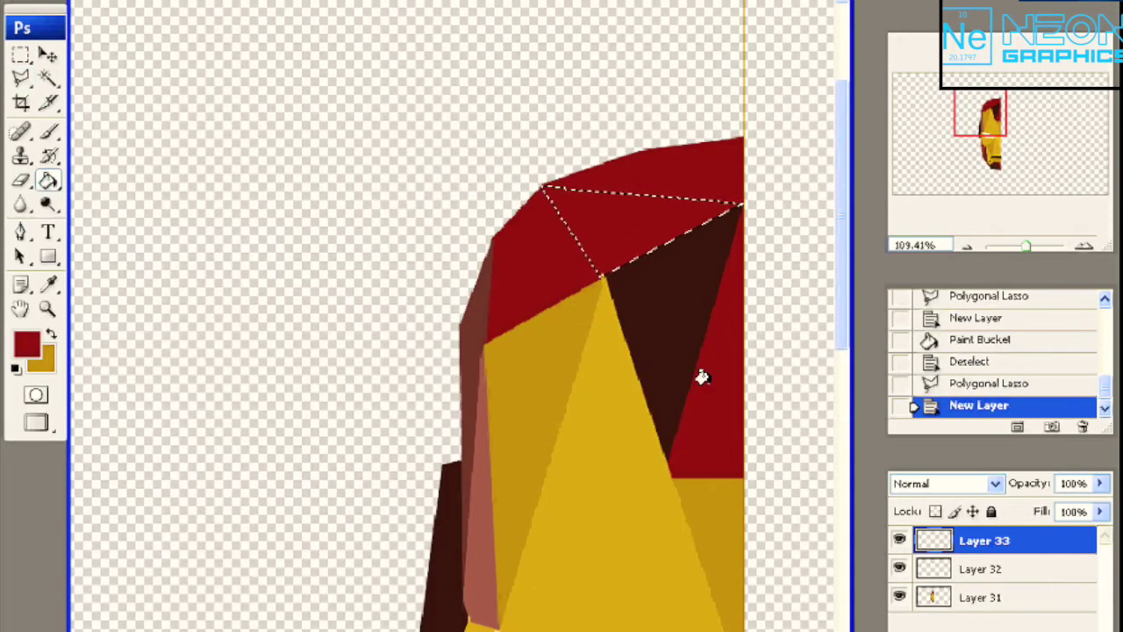
pyautogui.scroll(4, 551, 266)
pyautogui.click(27, 344)
pyautogui.click(908, 306)
pyautogui.click(649, 202)
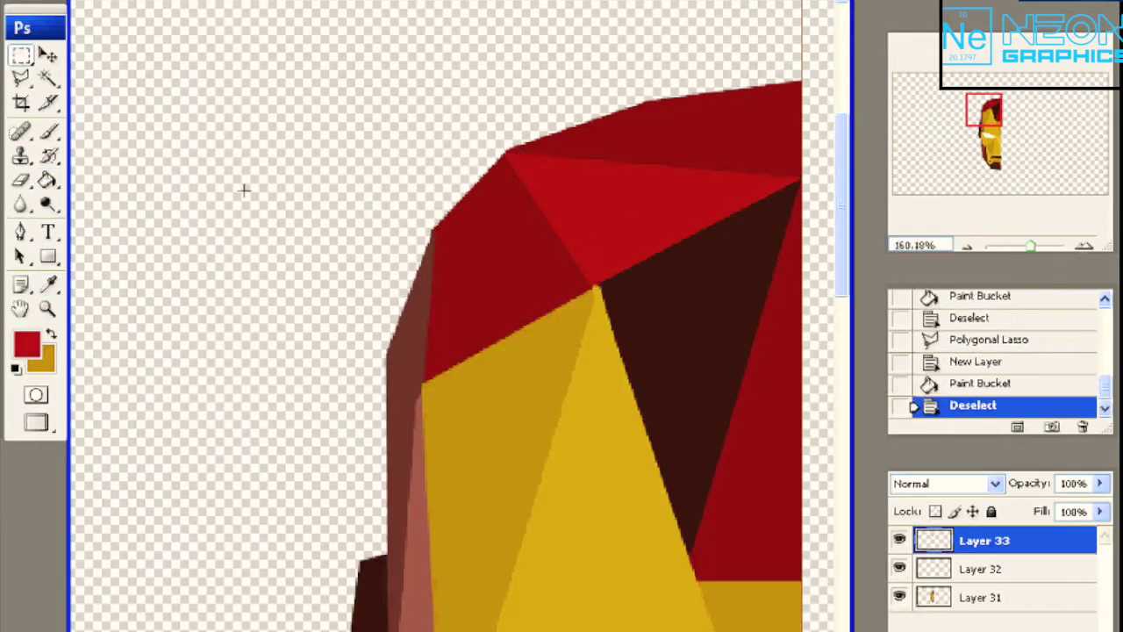
# Step: Outline a triangular facet above the left eye
pyautogui.hotkey('ctrl', 'd')
pyautogui.scroll(-4, 612, 408)
pyautogui.press('m')
pyautogui.scroll(3, 612, 408)
pyautogui.press('l')
pyautogui.click(462, 360)
pyautogui.click(638, 212)
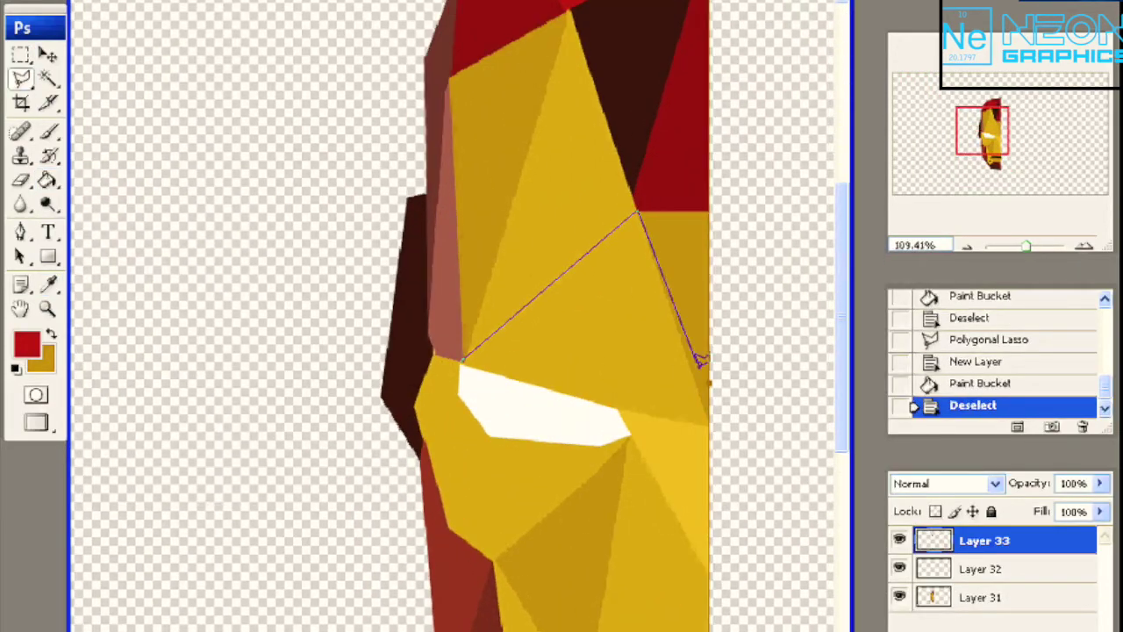
pyautogui.doubleClick(711, 420)
# Step: Extend the outline to the eye's top and fill it light yellow on a new layer
pyautogui.scroll(2, 452, 366)
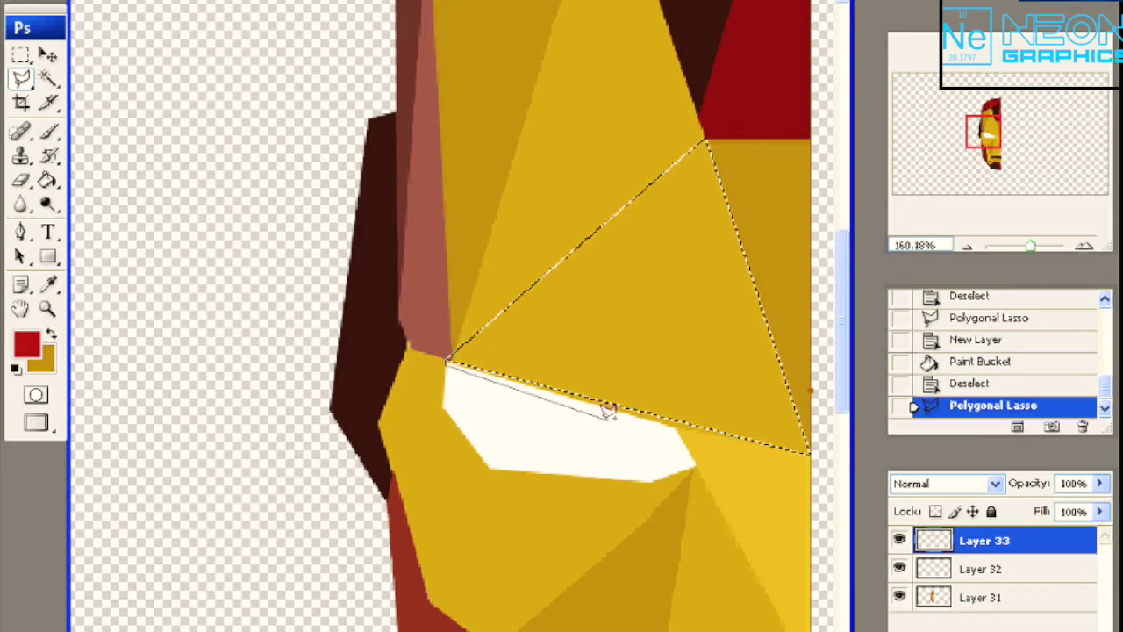
pyautogui.keyDown('shift'); pyautogui.click(709, 425); pyautogui.keyUp('shift')
pyautogui.click(258, 321)
pyautogui.click(153, 360)
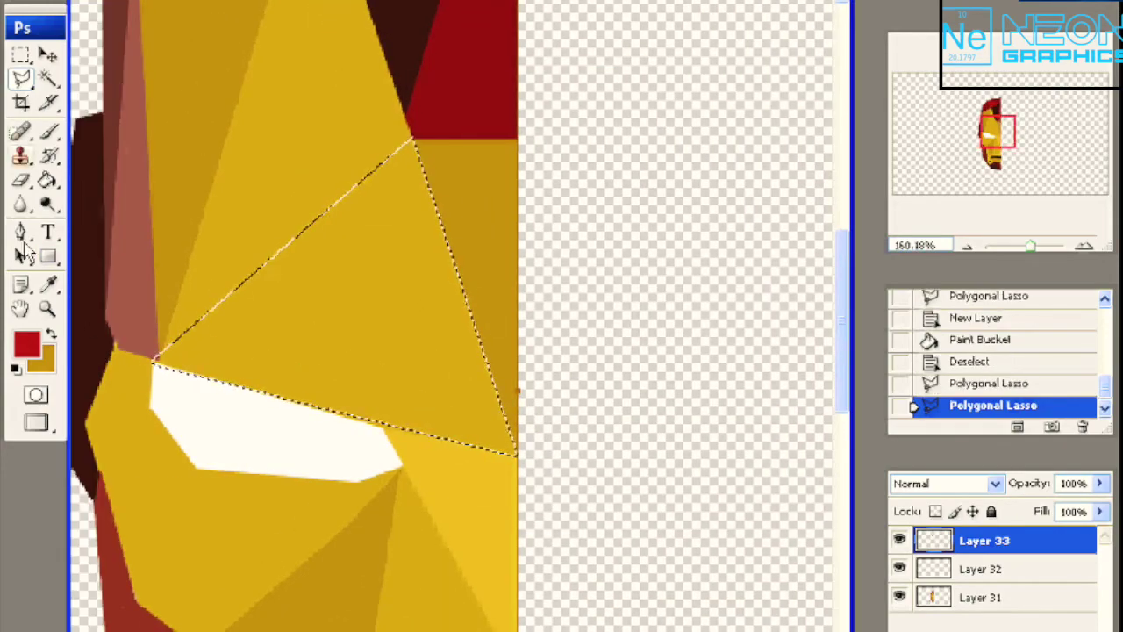
pyautogui.press('g')
pyautogui.click(26, 344)
pyautogui.click(871, 308)
pyautogui.hotkey('ctrl', 'shift', 'alt', 'n')
pyautogui.click(375, 313)
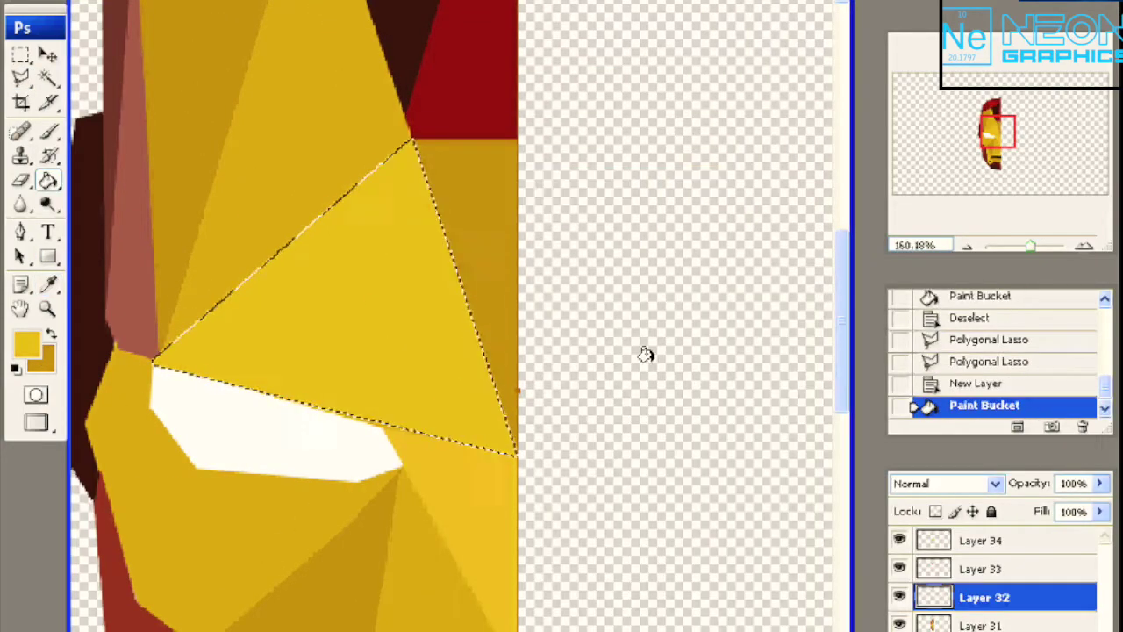
pyautogui.hotkey('ctrl', '0')
pyautogui.press('m')
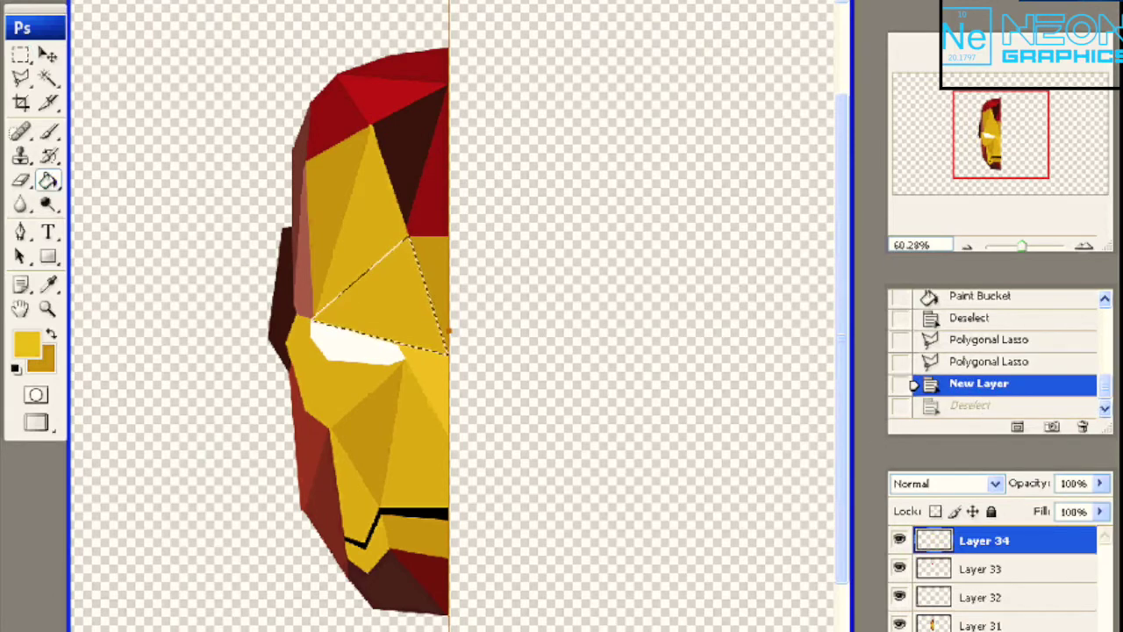
# Step: Fill a cheek area yellow on another new layer and erase the stray eye edge
pyautogui.hotkey('ctrl', 'shift', 'alt', 'n')
pyautogui.click(378, 289)
pyautogui.hotkey('ctrl', 'd')
pyautogui.scroll(5, 316, 334)
pyautogui.press('l')
pyautogui.moveTo(370, 326)
pyautogui.mouseDown()
pyautogui.moveTo(316, 296)
pyautogui.moveTo(334, 316)
pyautogui.mouseUp()
pyautogui.scroll(-5, 351, 351)
# Step: Fill a white sliver along the top edge of the left eye
pyautogui.press('m')
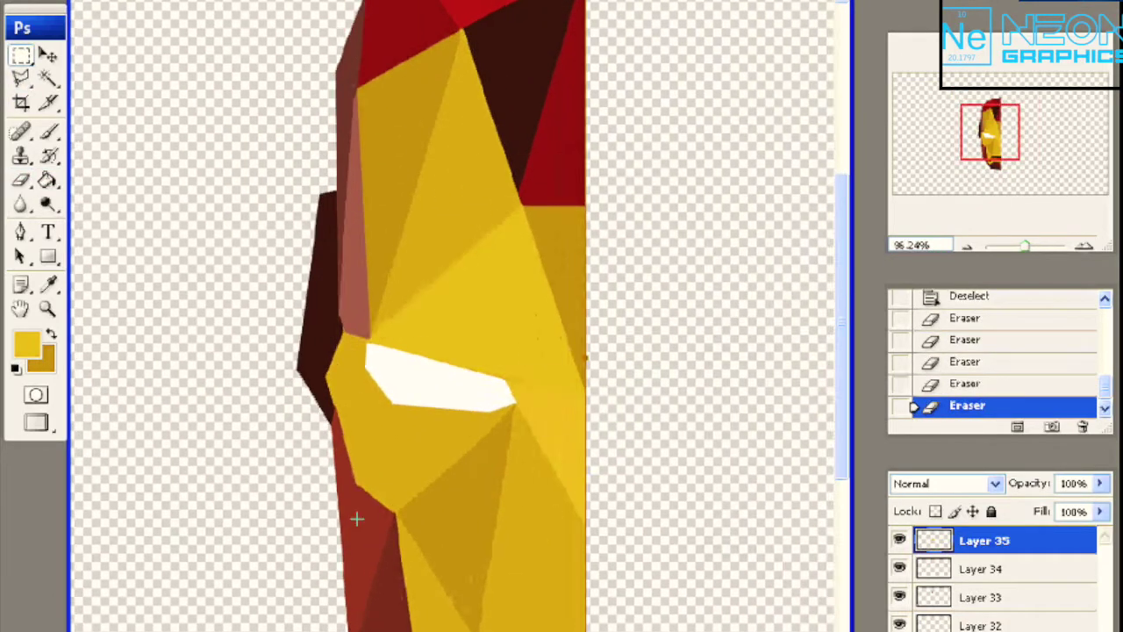
pyautogui.scroll(3, 334, 352)
pyautogui.press('l')
pyautogui.click(434, 313)
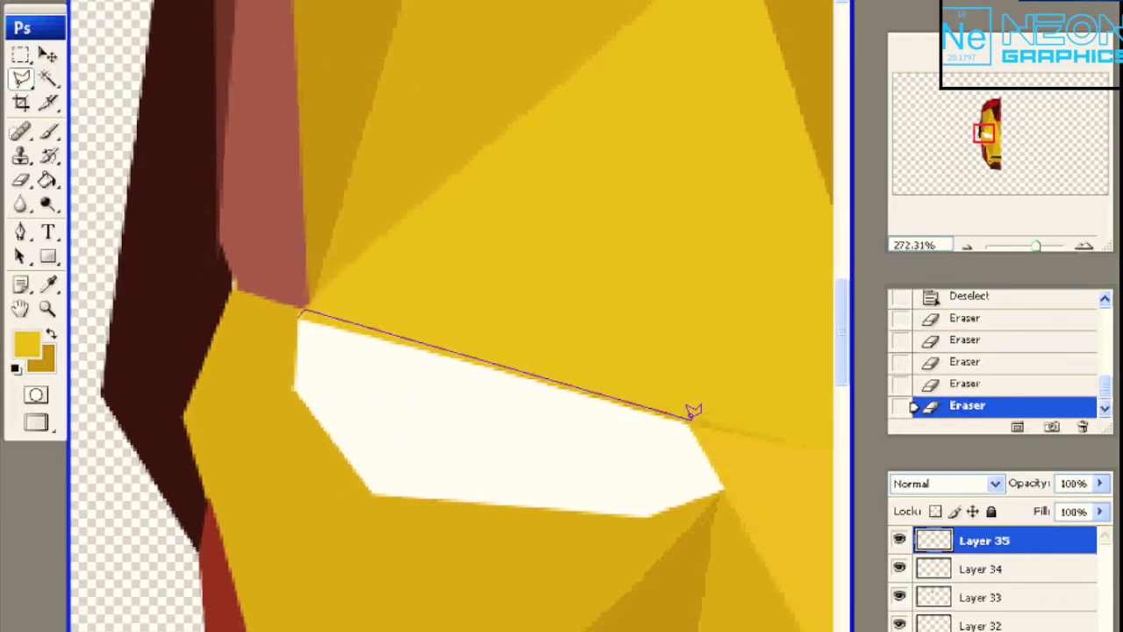
pyautogui.doubleClick(443, 446)
pyautogui.press('g')
pyautogui.keyDown('alt'); pyautogui.click(345, 316); pyautogui.keyUp('alt')
pyautogui.click(491, 386)
pyautogui.hotkey('ctrl', 'd')
pyautogui.press('e')
# Step: Outline the facet beside the eye and fill it gold on new Layer 36
pyautogui.click(524, 269)
pyautogui.hotkey('ctrl', '-')
pyautogui.press('l')
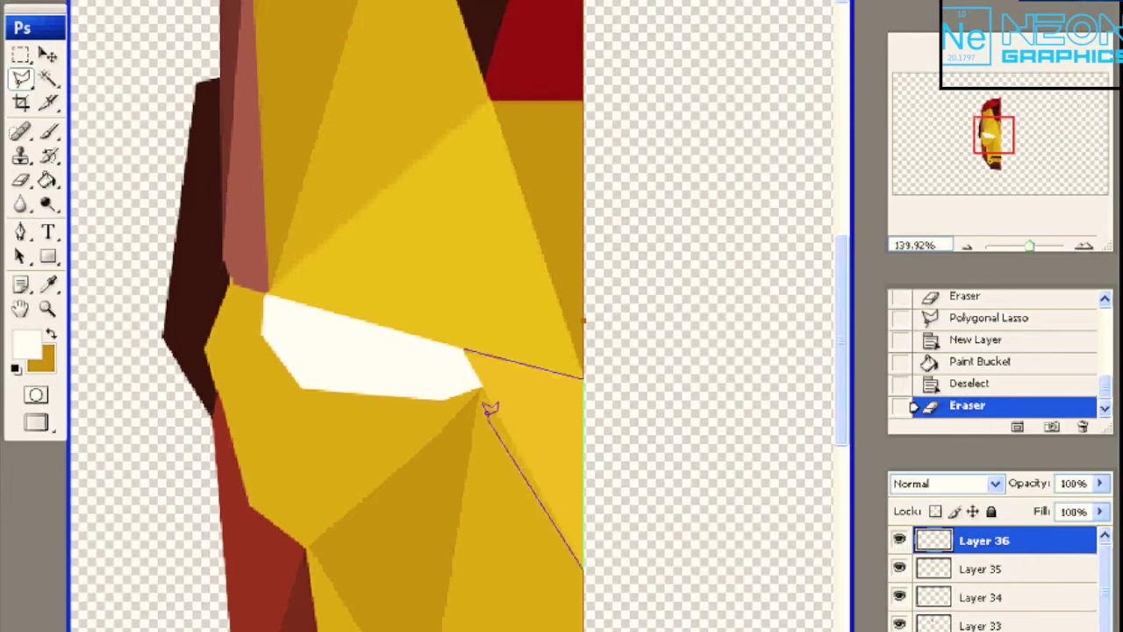
pyautogui.doubleClick(490, 408)
pyautogui.hotkey('ctrl', 'shift', 'alt', 'n')
pyautogui.press('g')
pyautogui.click(514, 409)
pyautogui.hotkey('ctrl', 'd')
pyautogui.hotkey('ctrl', '-')
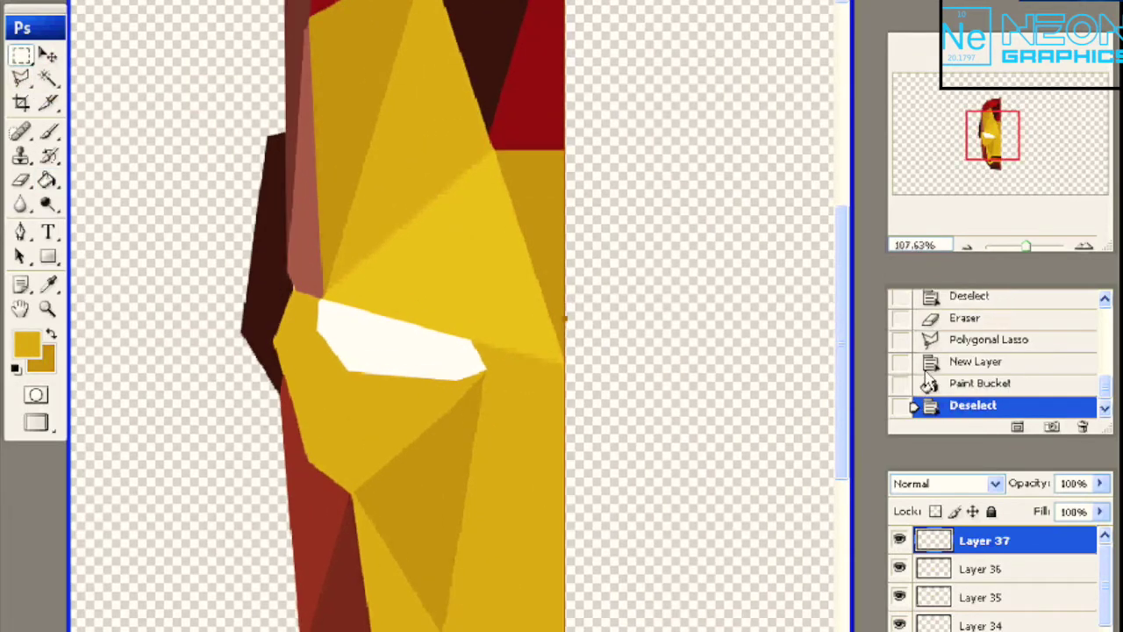
# Step: Refill the facet with a different gold shade and outline another triangle
pyautogui.click(929, 383)
pyautogui.keyDown('alt'); pyautogui.click(424, 154); pyautogui.keyUp('alt')
pyautogui.click(519, 385)
pyautogui.hotkey('ctrl', 'd')
pyautogui.hotkey('ctrl', '+')
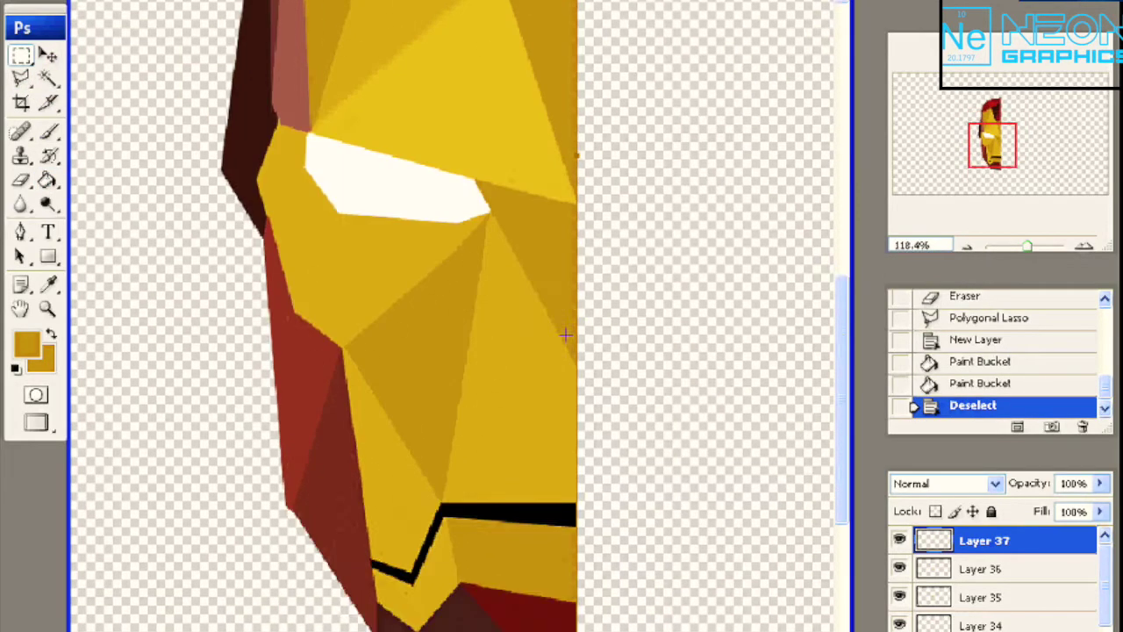
pyautogui.press('l')
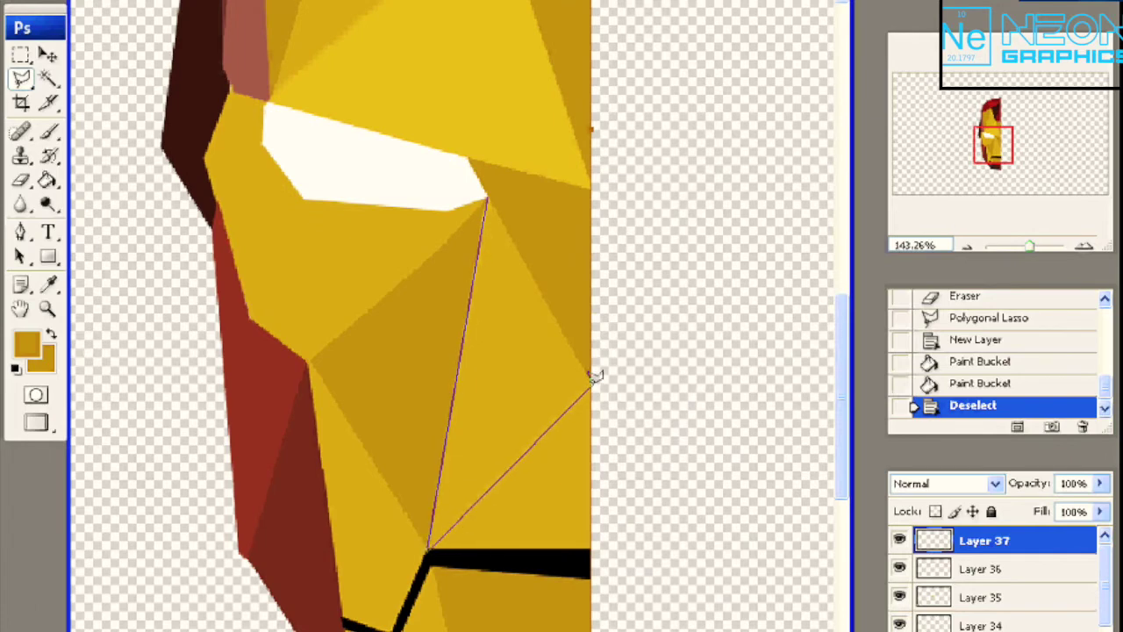
pyautogui.click(489, 194)
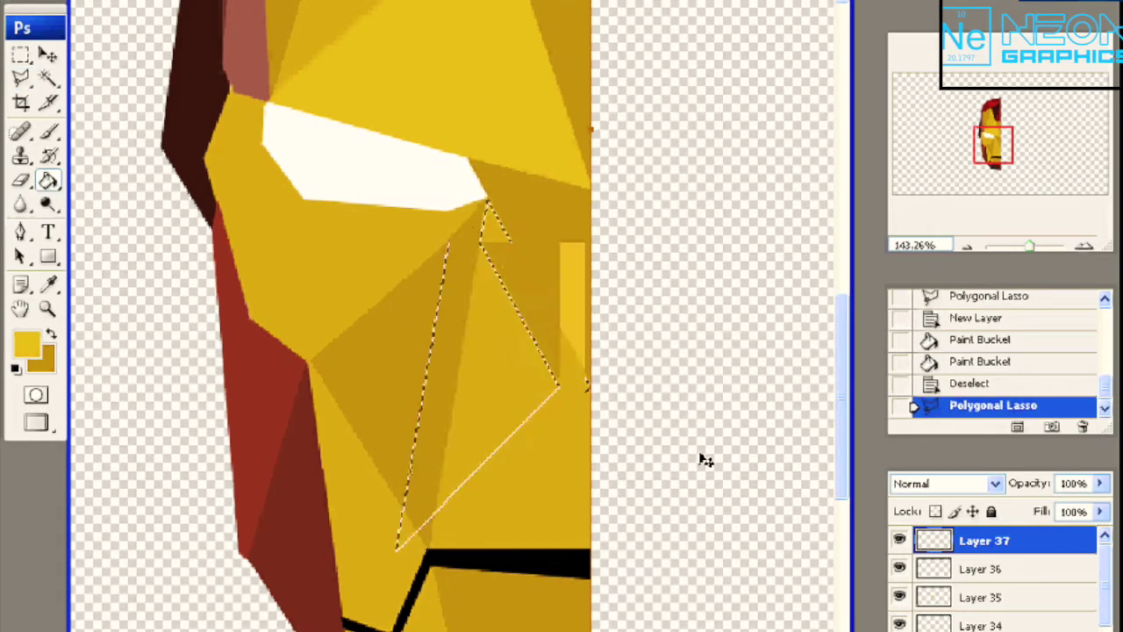
# Step: Step back in History to the Deselect state before the trial layer
pyautogui.rightClick(465, 274)
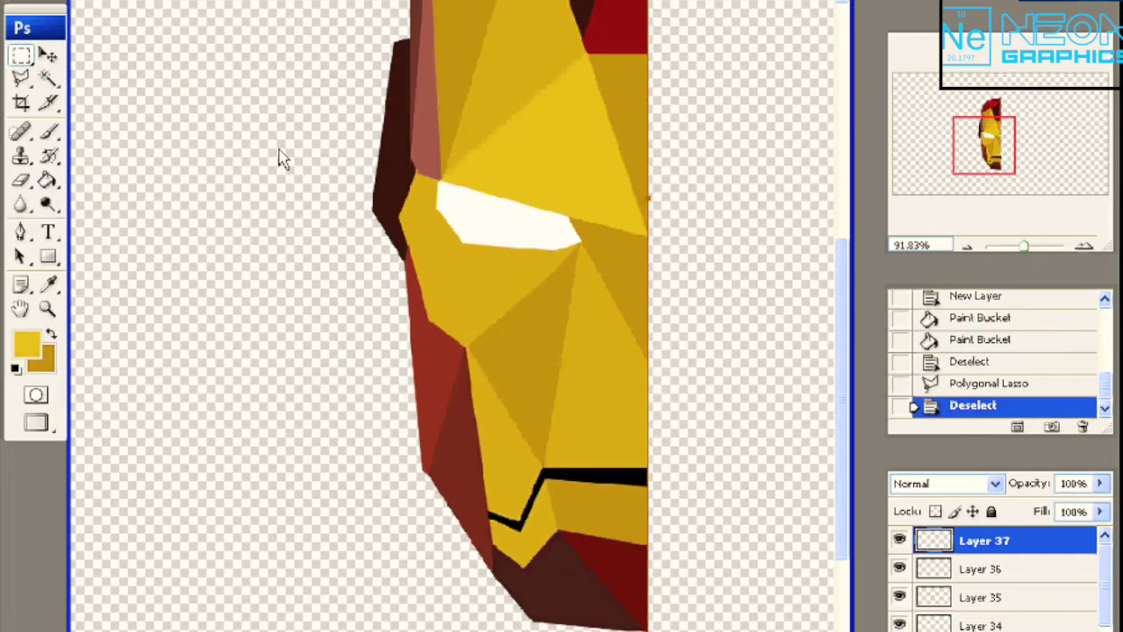
pyautogui.click(1018, 364)
pyautogui.click(927, 321)
pyautogui.click(931, 302)
pyautogui.click(1000, 402)
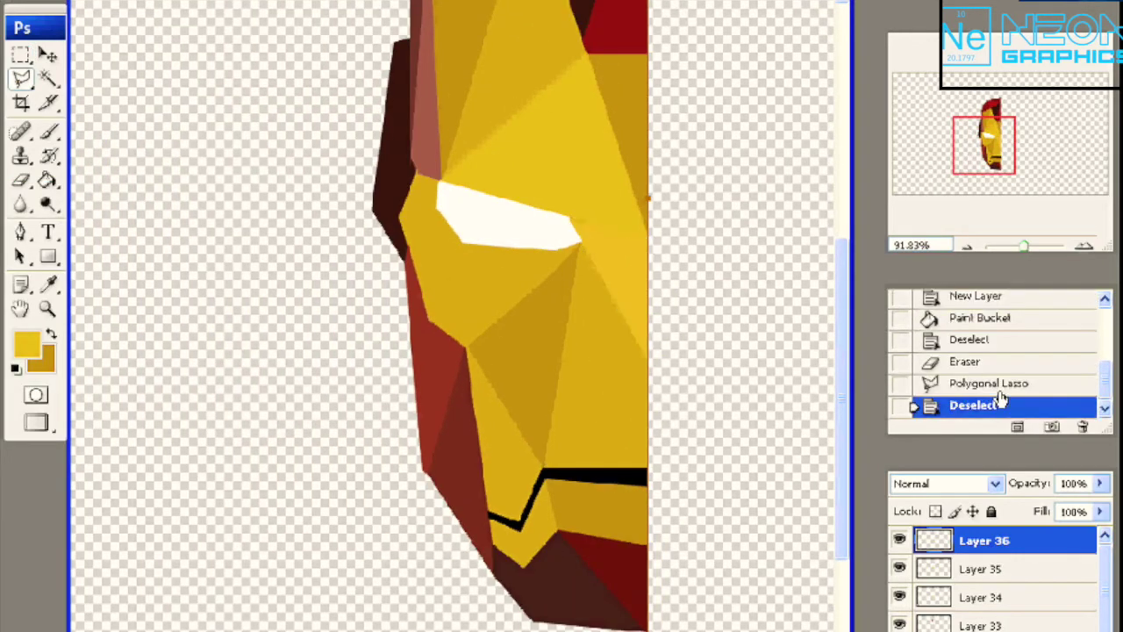
# Step: Fill a facet right of the eye with a sampled darker yellow on new Layer 37
pyautogui.scroll(2, 599, 234)
pyautogui.scroll(1, 600, 233)
pyautogui.click(566, 200)
pyautogui.click(707, 439)
pyautogui.click(568, 192)
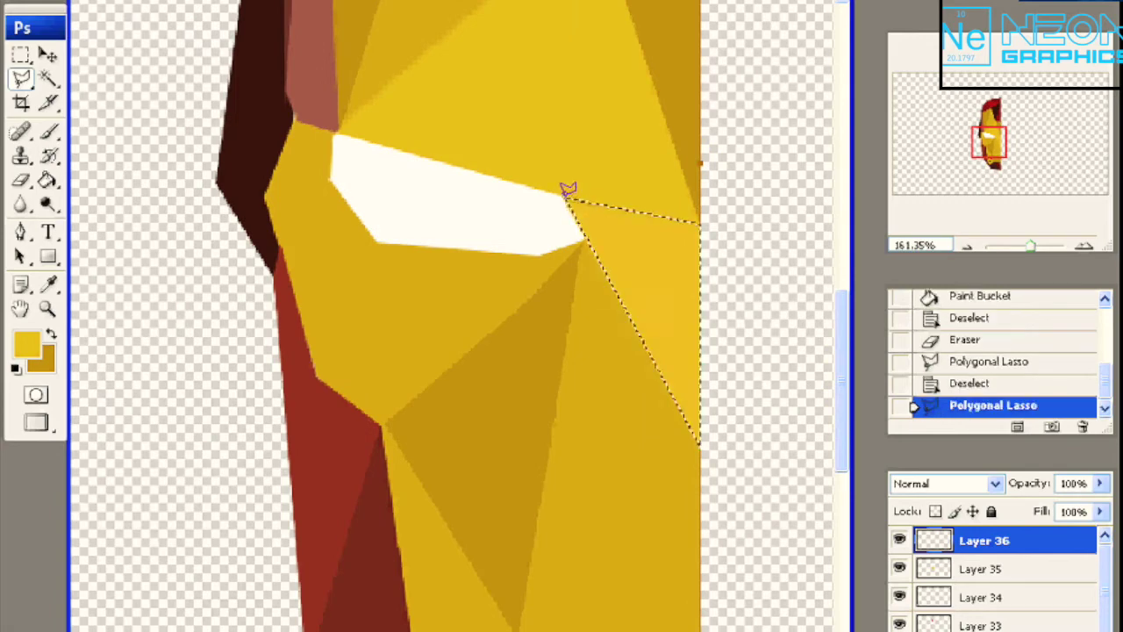
pyautogui.keyDown('alt'); pyautogui.click(417, 28); pyautogui.keyUp('alt')
pyautogui.hotkey('ctrl', 'shift', 'alt', 'n')
pyautogui.click(667, 298)
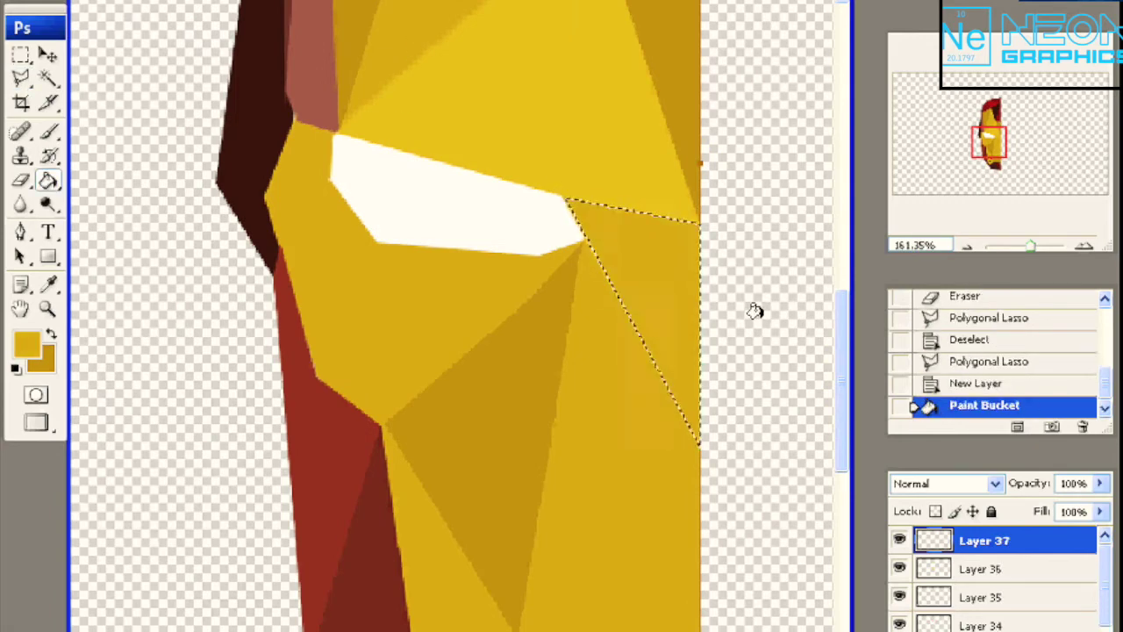
# Step: Outline and fill the lower cheek facet on Layer 38, then pick a brighter yellow
pyautogui.click(707, 445)
pyautogui.click(586, 239)
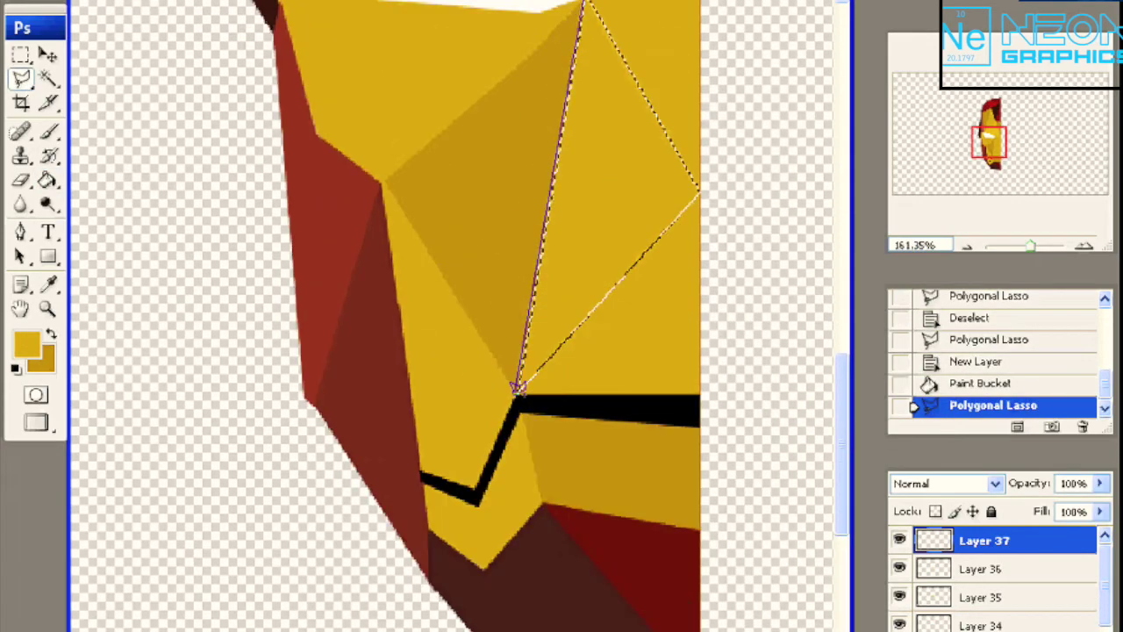
pyautogui.click(516, 452)
pyautogui.click(619, 180)
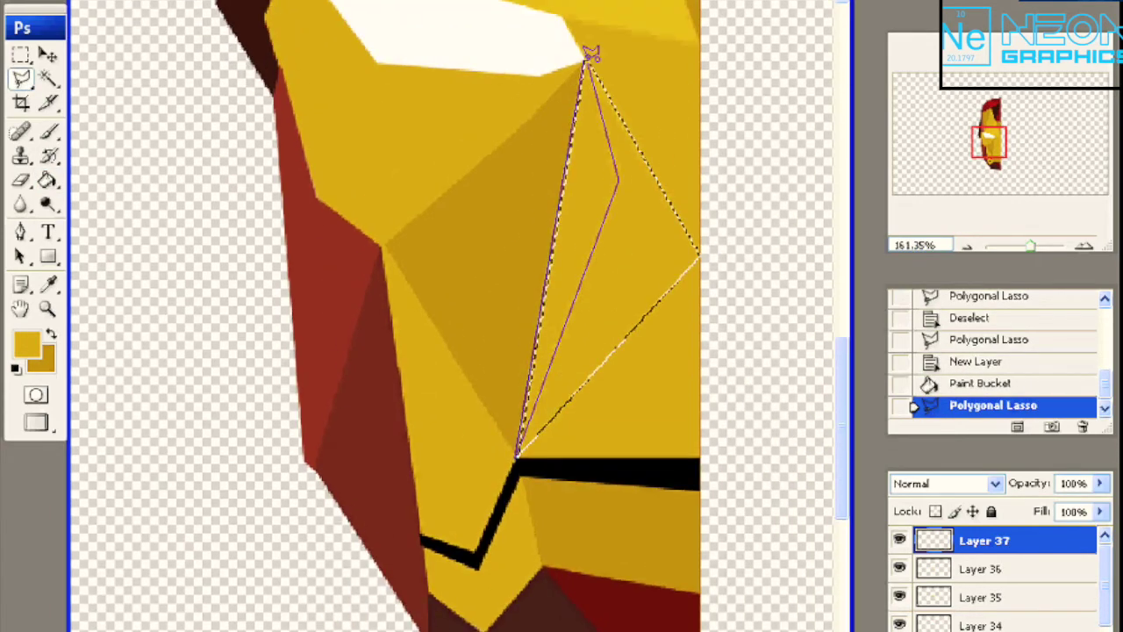
pyautogui.click(590, 57)
pyautogui.press('g')
pyautogui.click(619, 231)
pyautogui.click(26, 344)
pyautogui.click(550, 323)
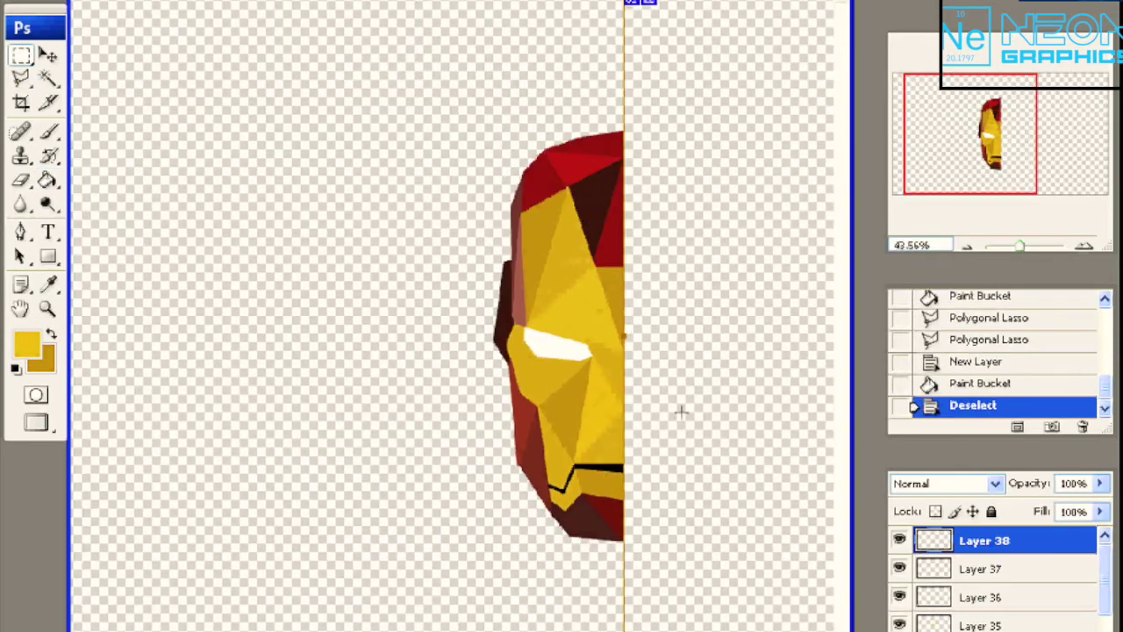
# Step: Fill another facet yellow on Layer 39, then undo the fill
pyautogui.scroll(2, 584, 413)
pyautogui.click(600, 309)
pyautogui.press('g')
pyautogui.hotkey('ctrl', 'shift', 'alt', 'n')
pyautogui.click(556, 373)
pyautogui.hotkey('ctrl', 'z')
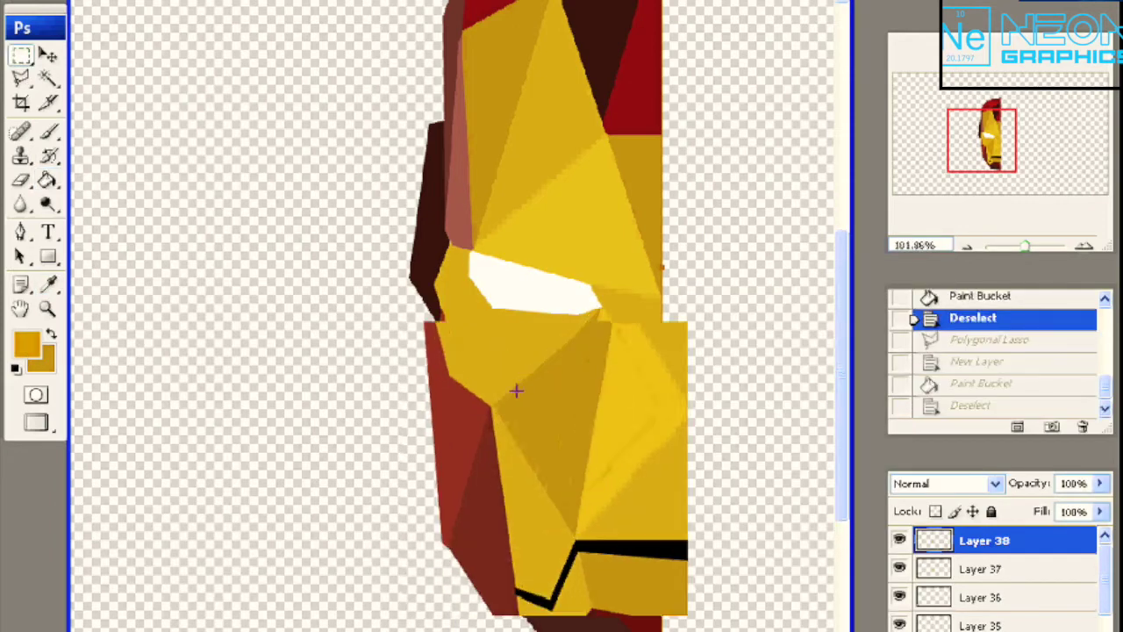
# Step: Outline the triangle below the eye and try a yellow fill, then undo it
pyautogui.scroll(1, 516, 391)
pyautogui.press('l')
pyautogui.click(586, 625)
pyautogui.click(689, 233)
pyautogui.press('g')
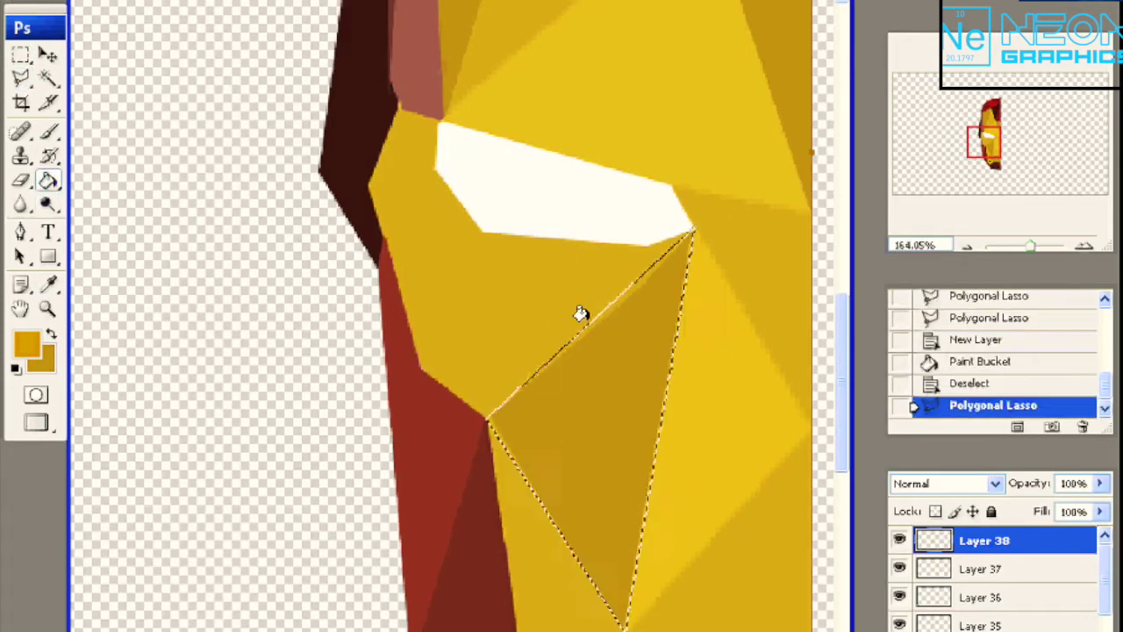
pyautogui.click(27, 344)
pyautogui.click(575, 334)
pyautogui.click(871, 308)
pyautogui.click(615, 439)
pyautogui.hotkey('ctrl', 'z')
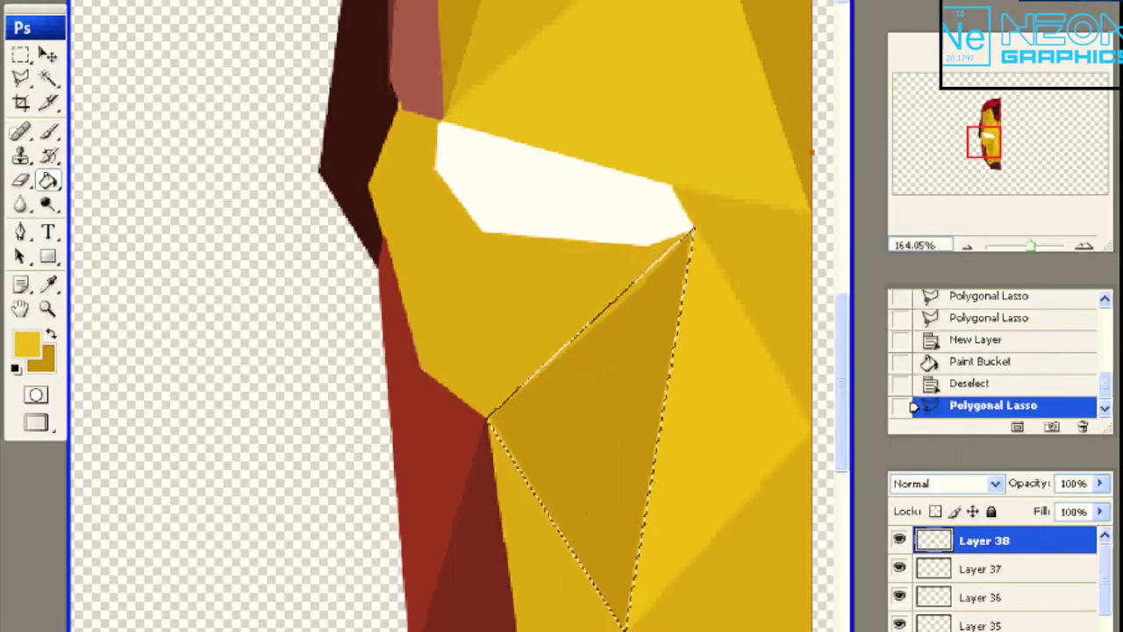
# Step: Fill the triangle below the eye with bright yellow on a new layer
pyautogui.hotkey('ctrl', 'shift', 'alt', 'n')
pyautogui.click(26, 344)
pyautogui.click(581, 365)
pyautogui.click(870, 308)
pyautogui.click(614, 439)
pyautogui.click(26, 344)
pyautogui.click(594, 333)
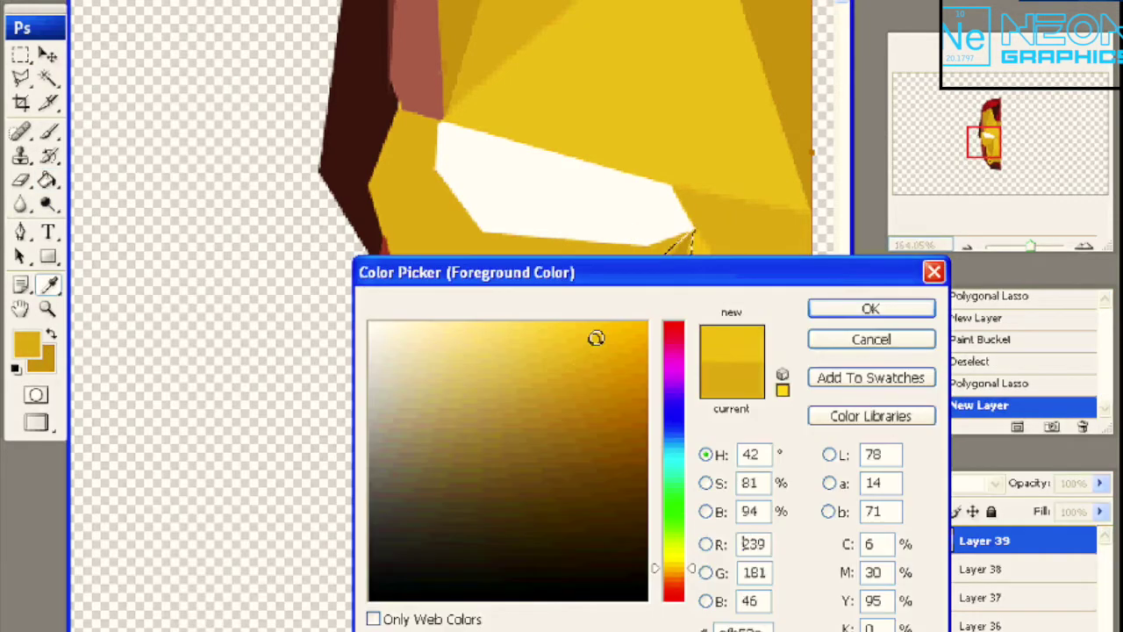
pyautogui.click(871, 308)
pyautogui.click(605, 395)
pyautogui.hotkey('ctrl', 'd')
# Step: Outline the next facet triangle and fill it on a new layer
pyautogui.press('l')
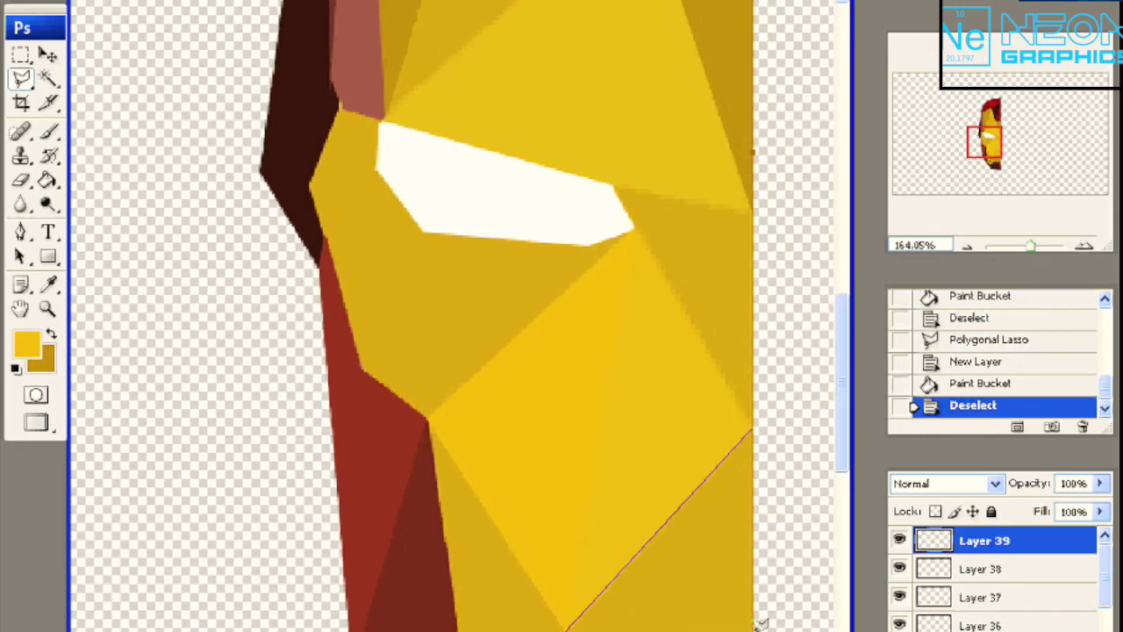
pyautogui.click(752, 615)
pyautogui.hotkey('ctrl', 'shift', 'alt', 'n')
pyautogui.press('g')
pyautogui.click(697, 546)
pyautogui.hotkey('ctrl', 'd')
pyautogui.hotkey('ctrl', '-')
pyautogui.hotkey('ctrl', '+')
pyautogui.hotkey('ctrl', 'alt', 'z')
pyautogui.hotkey('ctrl', 'alt', 'z')
pyautogui.hotkey('ctrl', 'alt', 'z')
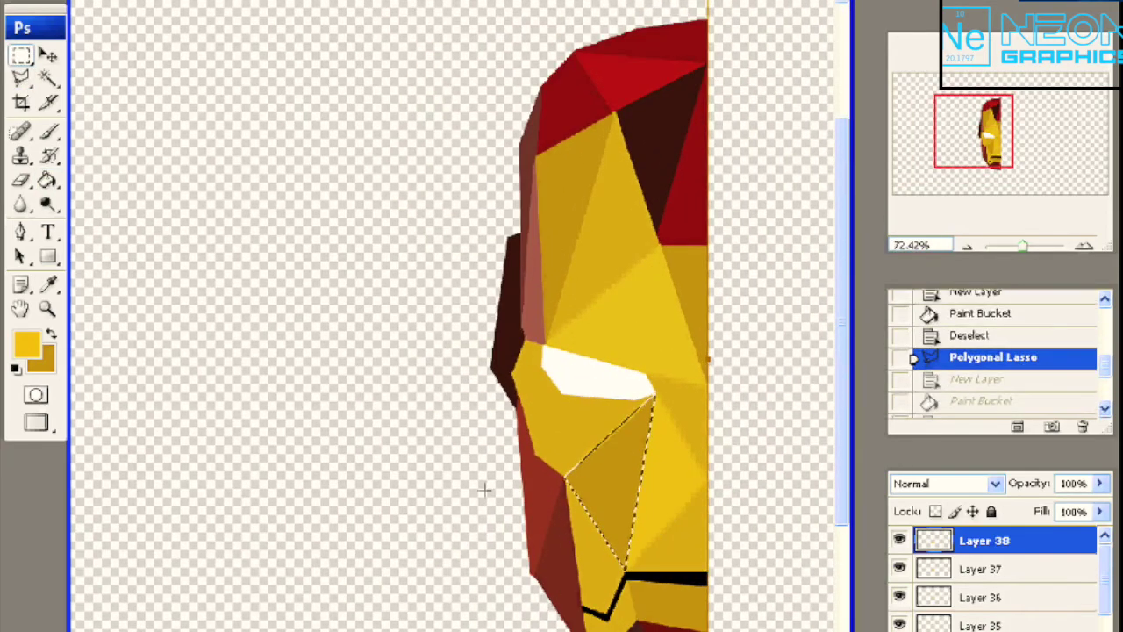
# Step: Refill that facet with a newly chosen colour on a fresh layer
pyautogui.click(27, 344)
pyautogui.click(838, 307)
pyautogui.click(606, 431)
pyautogui.hotkey('ctrl', 'z')
pyautogui.hotkey('ctrl', 'shift', 'alt', 'n')
pyautogui.click(615, 448)
pyautogui.hotkey('ctrl', 'd')
# Step: Merge the half-face facet layers down into a single layer
pyautogui.press('m')
pyautogui.hotkey('ctrl', '-')
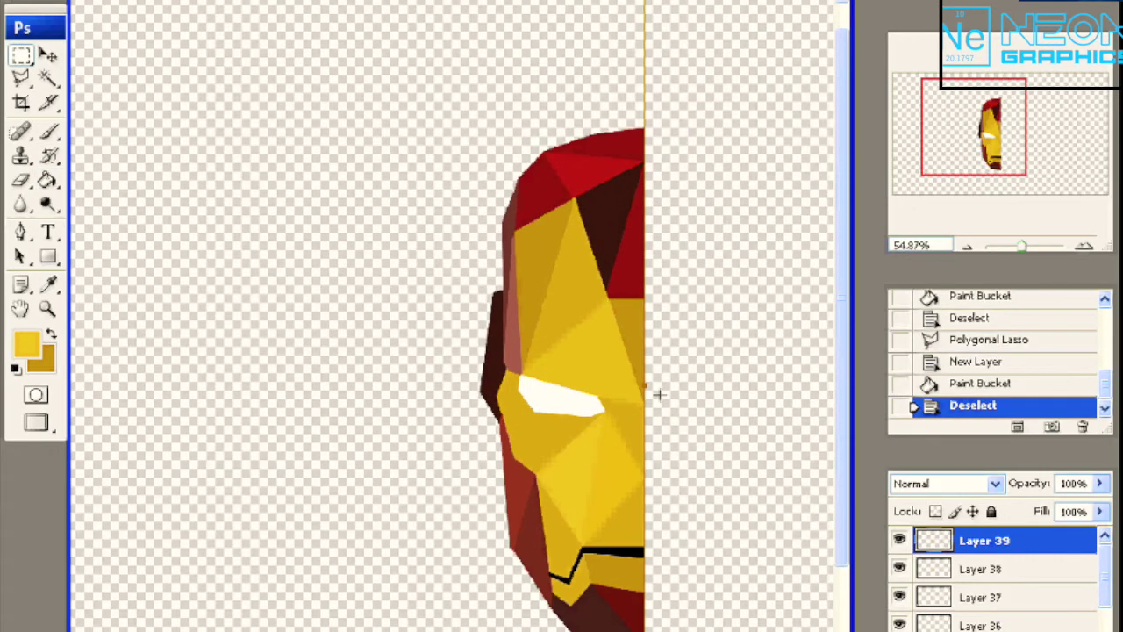
pyautogui.hotkey('ctrl', '-')
pyautogui.moveTo(647, 406); pyautogui.dragTo(767, 522)
pyautogui.hotkey('ctrl', 'd')
pyautogui.hotkey('ctrl', 'e')
pyautogui.hotkey('ctrl', 'e')
pyautogui.hotkey('ctrl', 'e')
pyautogui.hotkey('ctrl', 'e')
# Step: Duplicate the half face and place the copy right of the centre guide
pyautogui.hotkey('ctrl', 'j')
pyautogui.hotkey('ctrl', 't')
pyautogui.moveTo(642, 447); pyautogui.dragTo(814, 412)
pyautogui.press('Return')
# Step: Fill the zigzag mouth area with yellow on a new layer
pyautogui.scroll(-2, 704, 401)
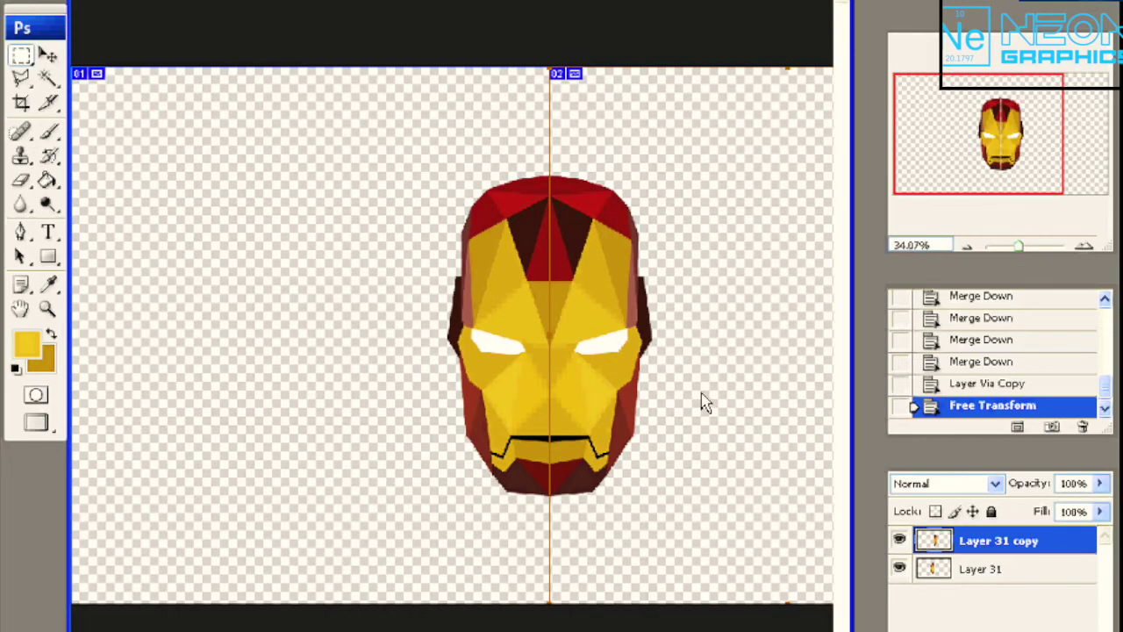
pyautogui.scroll(2, 535, 384)
pyautogui.scroll(5, 535, 384)
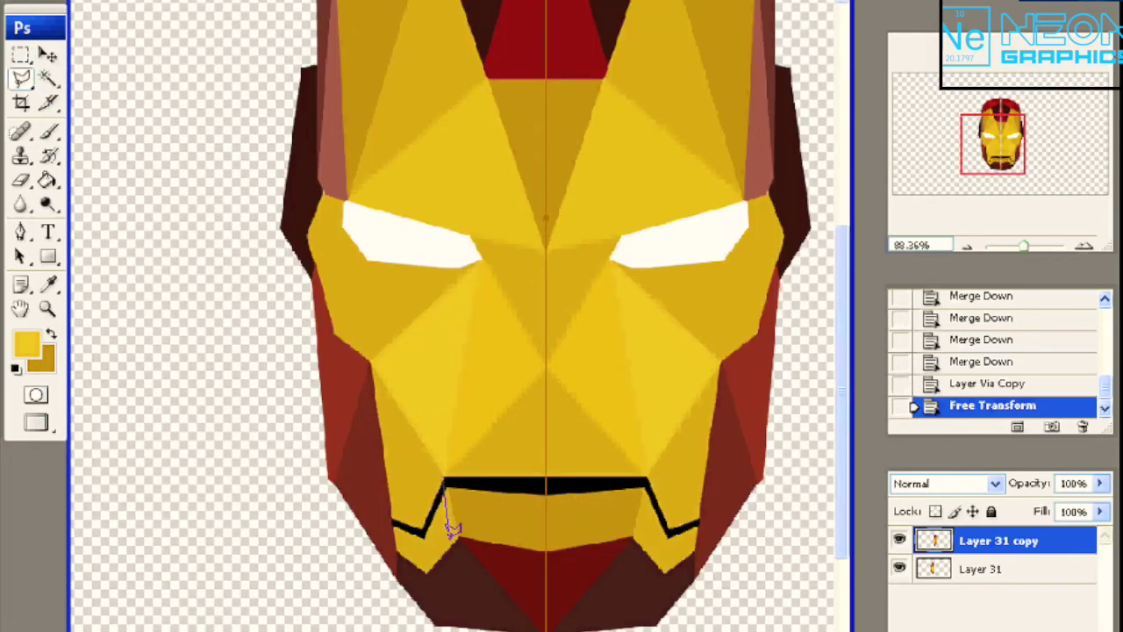
pyautogui.scroll(5, 443, 471)
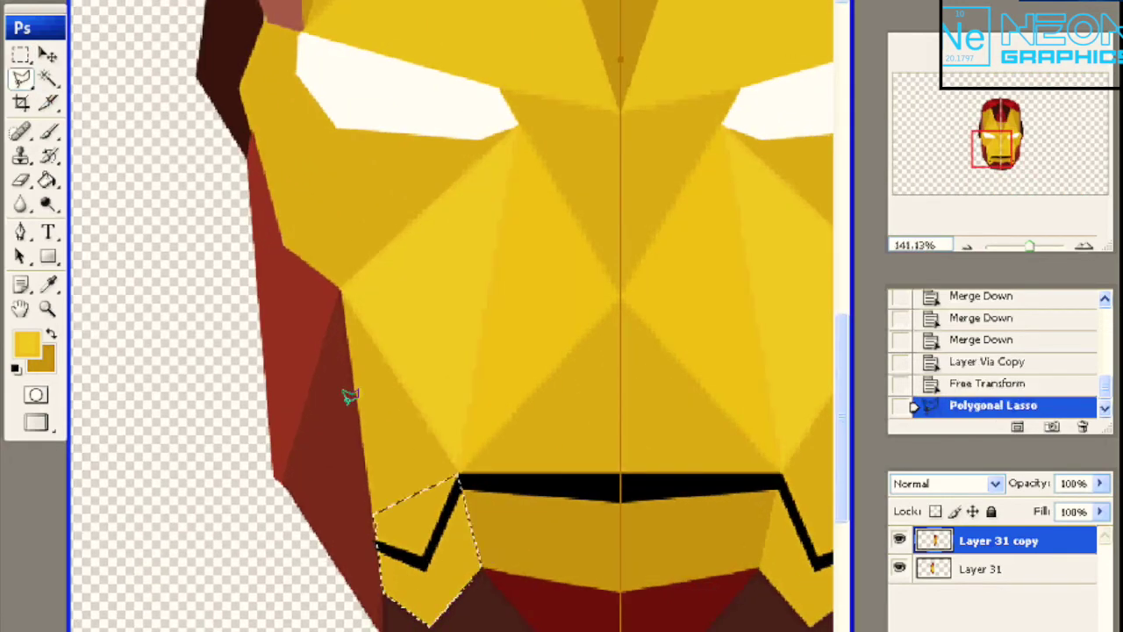
pyautogui.hotkey('ctrl', 'shift', 'alt', 'n')
pyautogui.press('g')
pyautogui.keyDown('alt'); pyautogui.click(439, 514); pyautogui.keyUp('alt')
pyautogui.hotkey('ctrl', 'd')
# Step: Brush dark red over the jaw edge, delete the mirrored half, and merge the fix
pyautogui.press('b')
pyautogui.keyDown('alt'); pyautogui.click(345, 501); pyautogui.keyUp('alt')
pyautogui.click(201, 527)
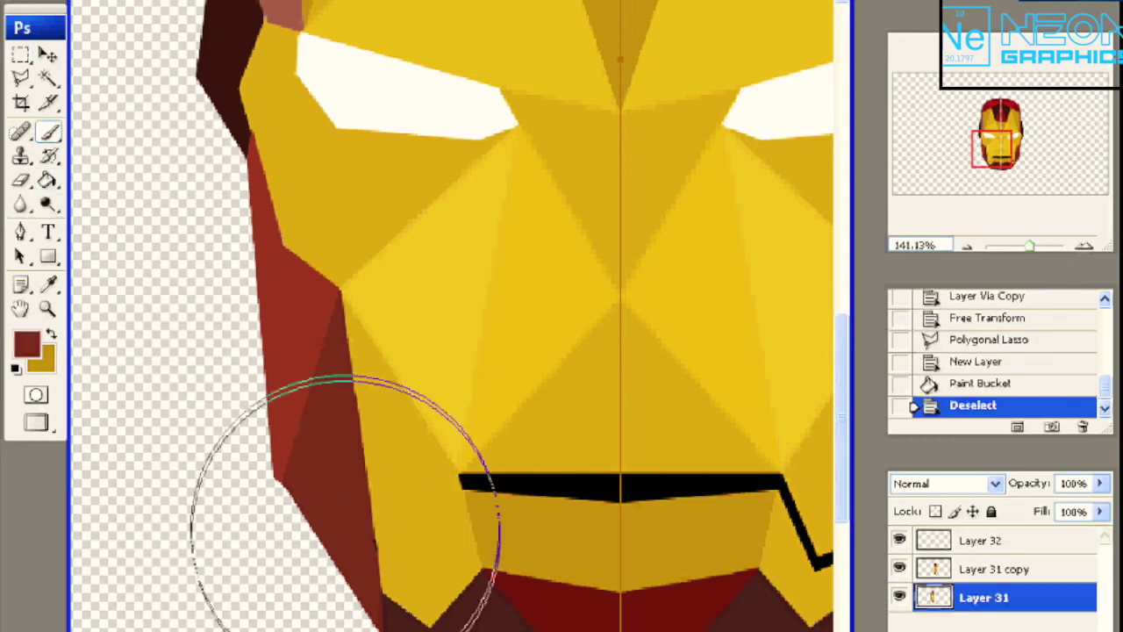
pyautogui.rightClick(363, 391)
pyautogui.click(324, 465)
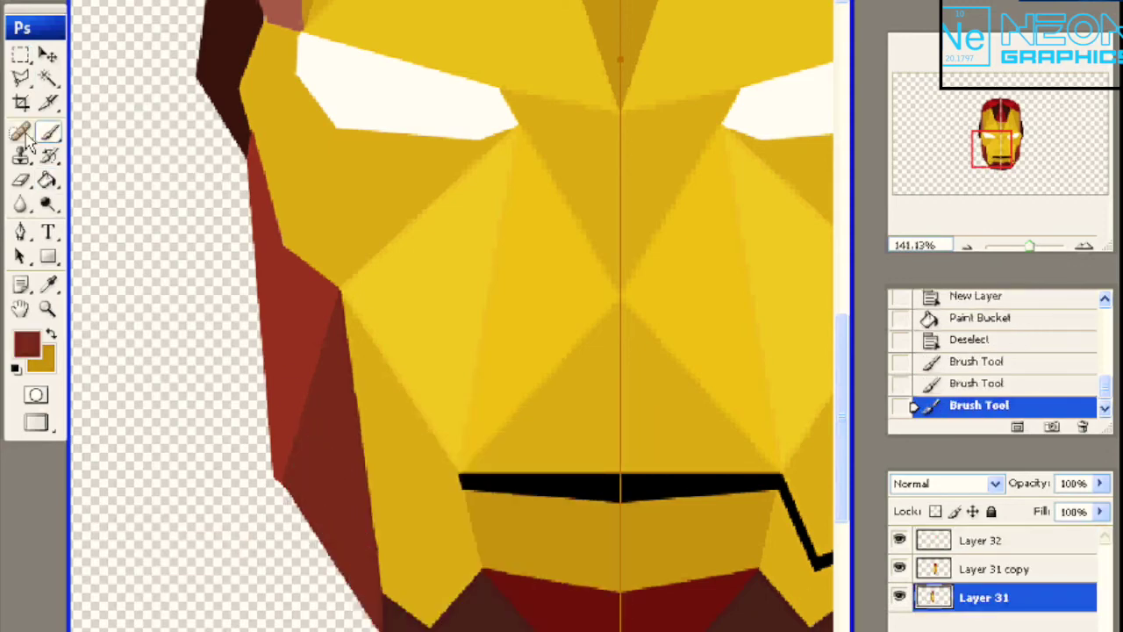
pyautogui.scroll(-3, 452, 351)
pyautogui.press('Delete')
pyautogui.hotkey('ctrl', 'e')
# Step: Duplicate the half face, flip it horizontally, and place it right of centre
pyautogui.hotkey('ctrl', 'j')
pyautogui.hotkey('ctrl', 't')
pyautogui.rightClick(421, 540)
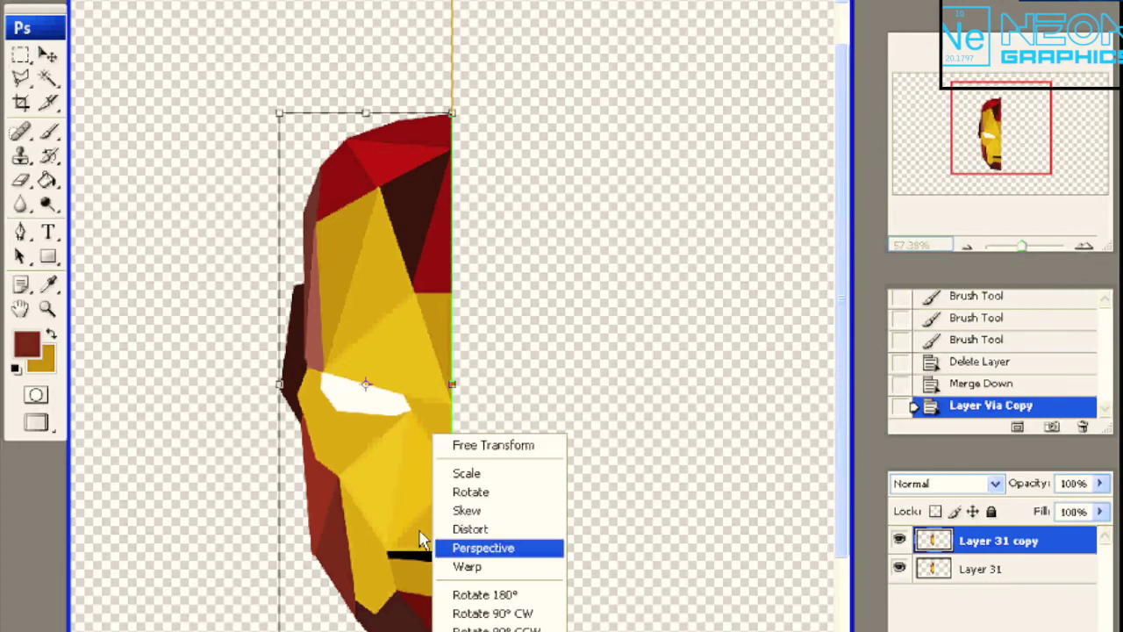
pyautogui.click(488, 631)
pyautogui.moveTo(369, 439); pyautogui.dragTo(541, 439)
pyautogui.press('Return')
# Step: Merge both halves and add an empty layer beneath the helmet
pyautogui.press('Delete')
pyautogui.press('m')
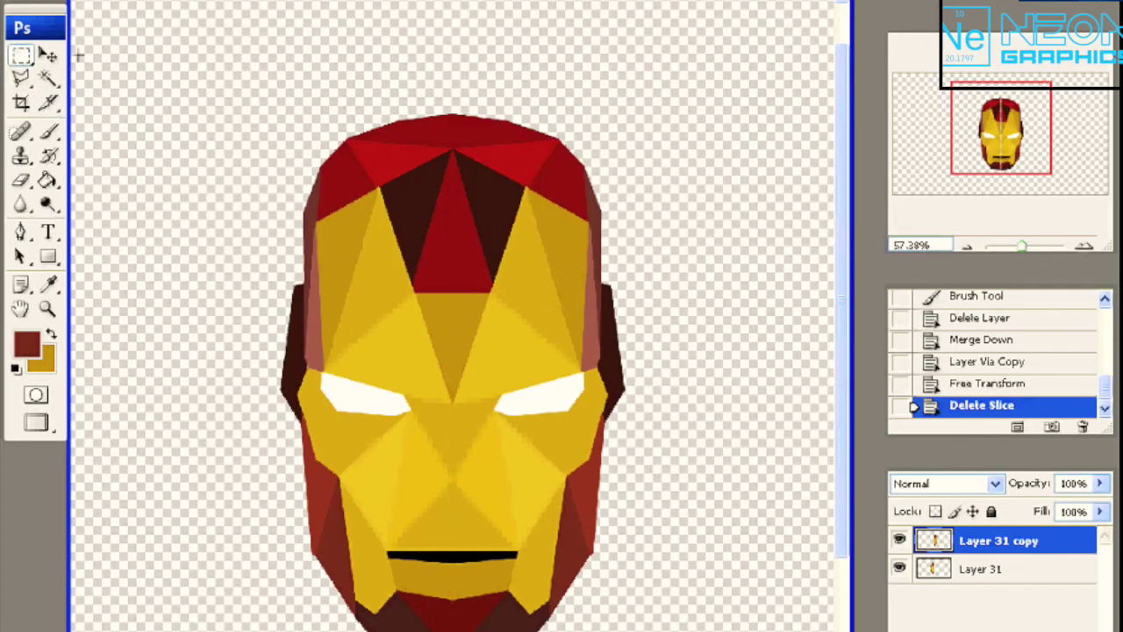
pyautogui.hotkey('ctrl', '0')
pyautogui.hotkey('ctrl', 'e')
pyautogui.hotkey('ctrl', 'shift', 'alt', 'n')
pyautogui.hotkey('ctrl', '[')
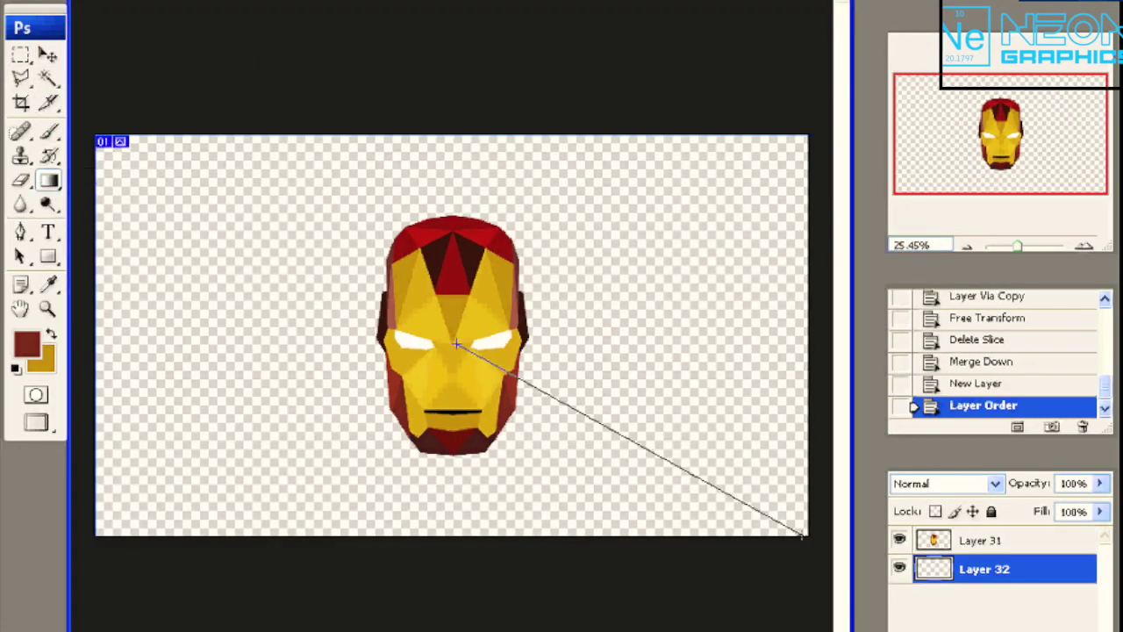
# Step: Draw a radial Foreground to Background gradient outward from the helmet on Layer 32
pyautogui.moveTo(802, 533); pyautogui.dragTo(689, 524)
pyautogui.hotkey('ctrl', 'z')
pyautogui.press('x')
pyautogui.hotkey('shift', 'g')
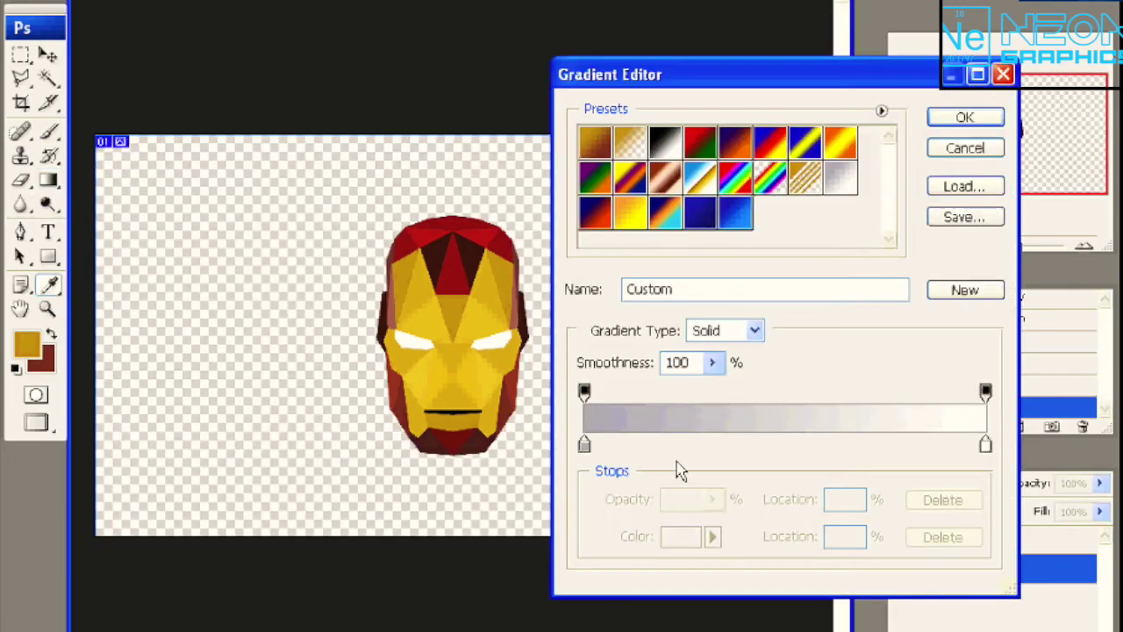
pyautogui.click(600, 146)
pyautogui.click(962, 115)
pyautogui.moveTo(453, 342); pyautogui.dragTo(755, 343)
pyautogui.hotkey('ctrl', 'z')
pyautogui.moveTo(453, 343); pyautogui.dragTo(781, 531)
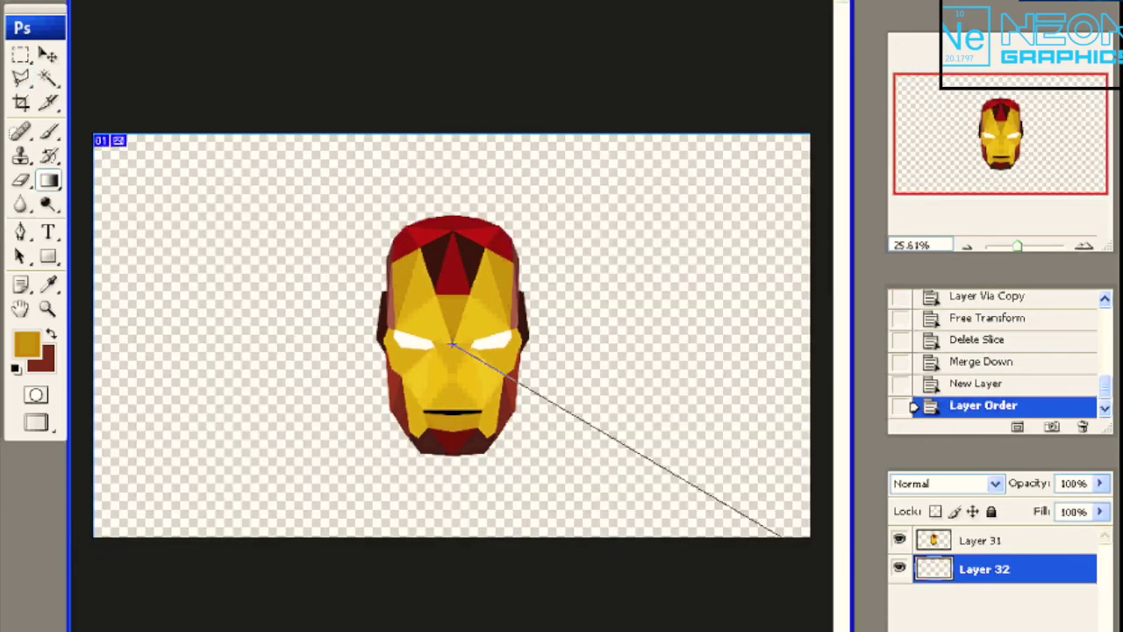
pyautogui.moveTo(779, 533); pyautogui.dragTo(780, 533)
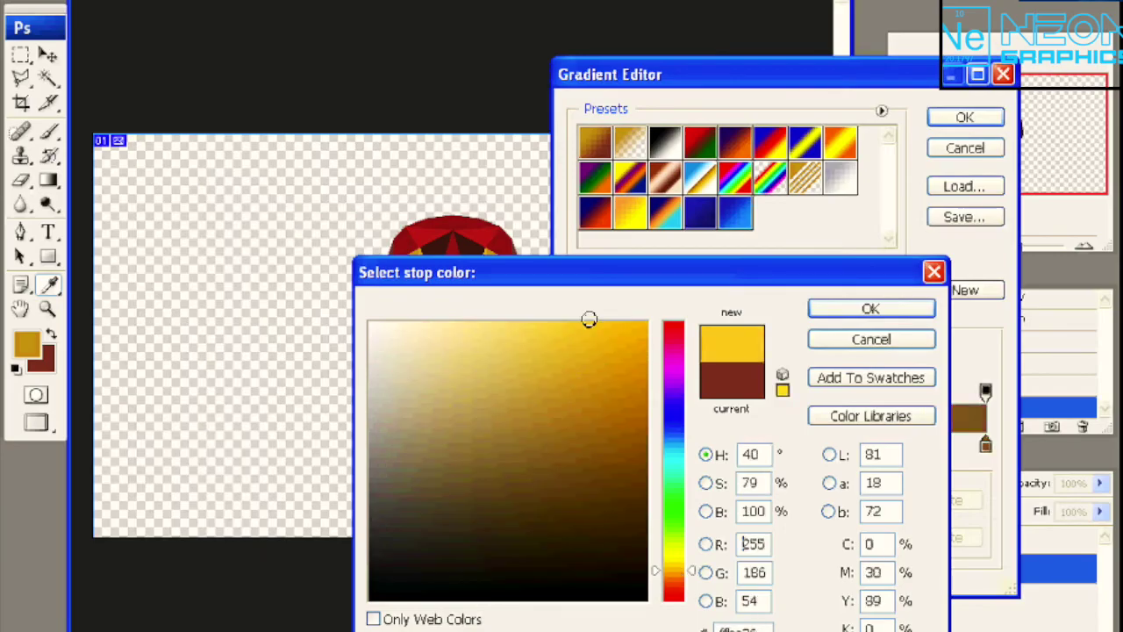